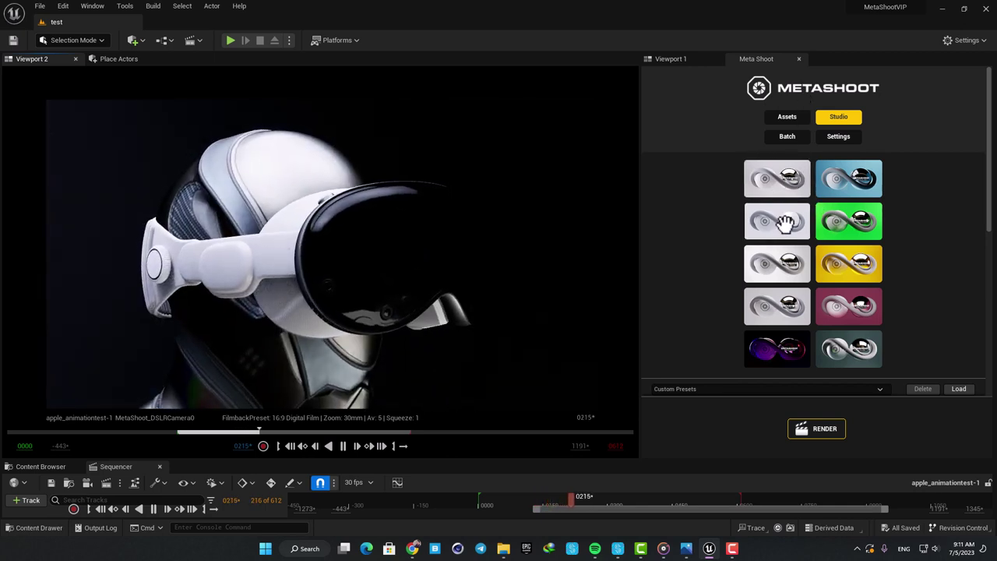
# - Look over the MetaShoot studio presets and update options, and scrub the headset animation to an earlier point
pyautogui.scroll(-6, 724, 215)
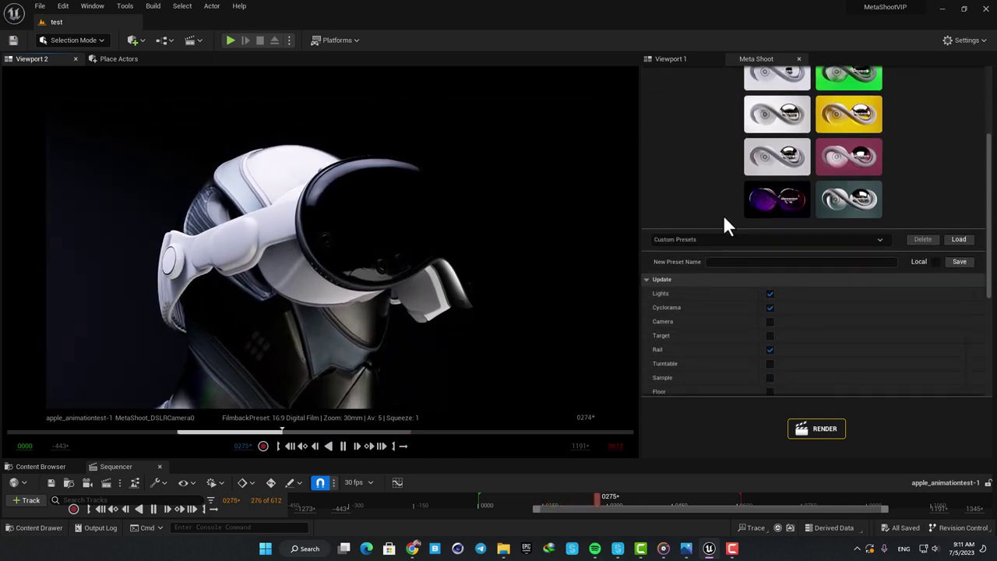
pyautogui.scroll(-3, 724, 222)
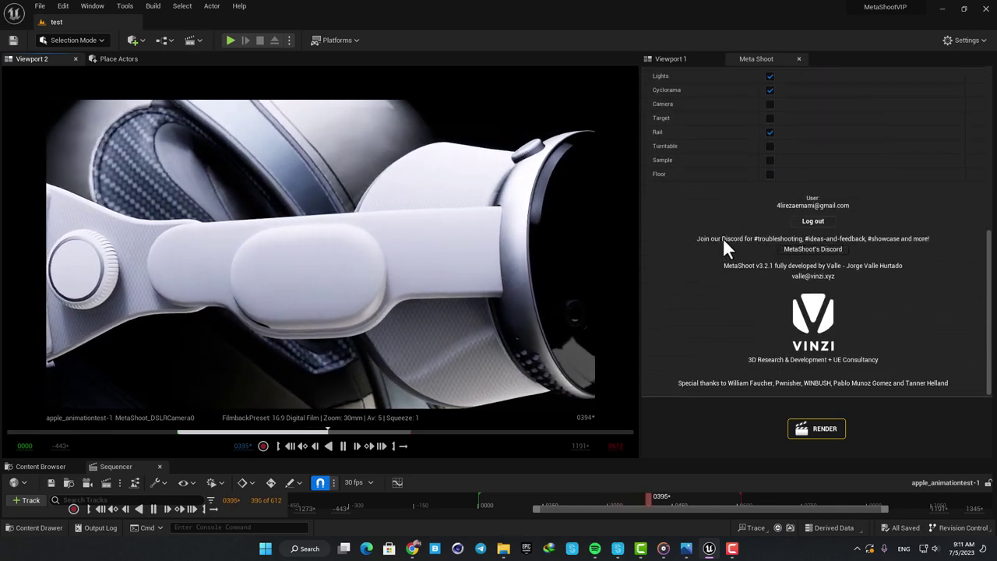
pyautogui.scroll(1, 716, 241)
pyautogui.scroll(8, 717, 242)
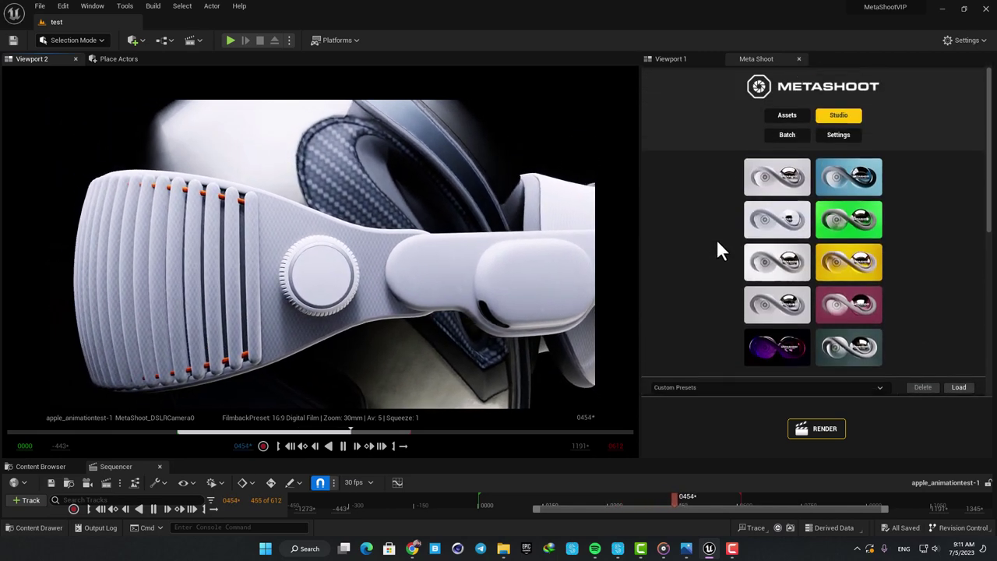
pyautogui.scroll(-6, 715, 221)
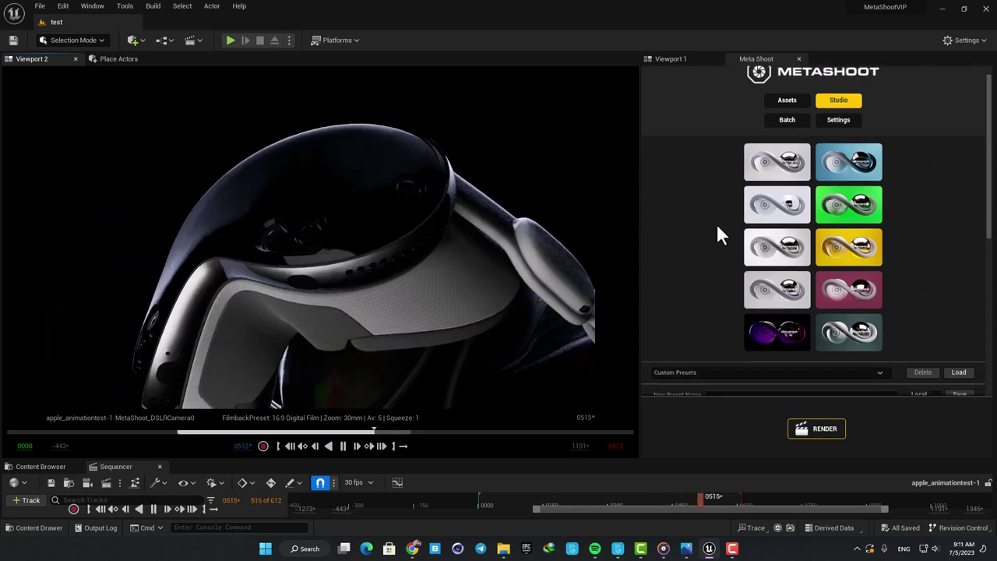
pyautogui.scroll(-2, 720, 228)
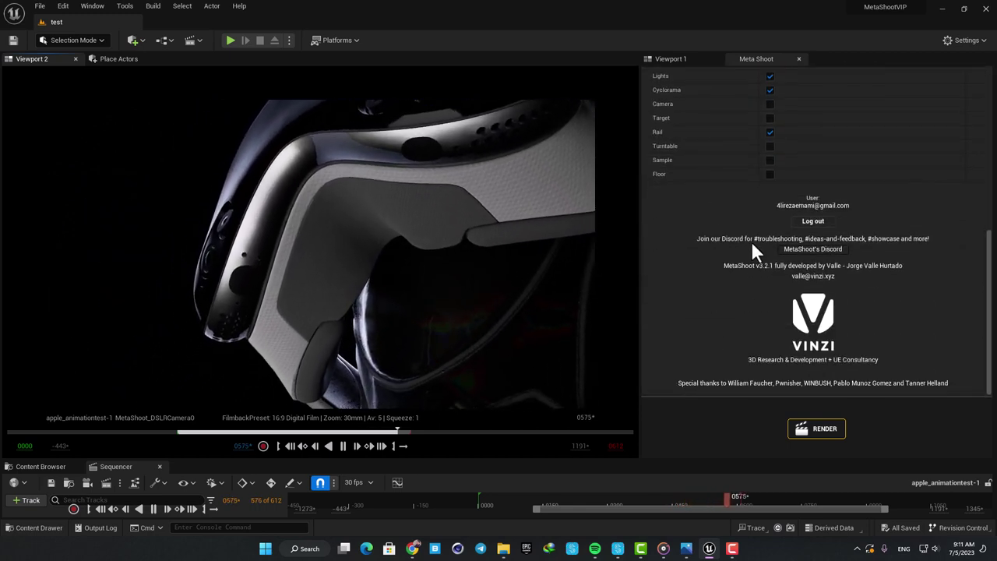
pyautogui.moveTo(230, 431); pyautogui.dragTo(203, 429)
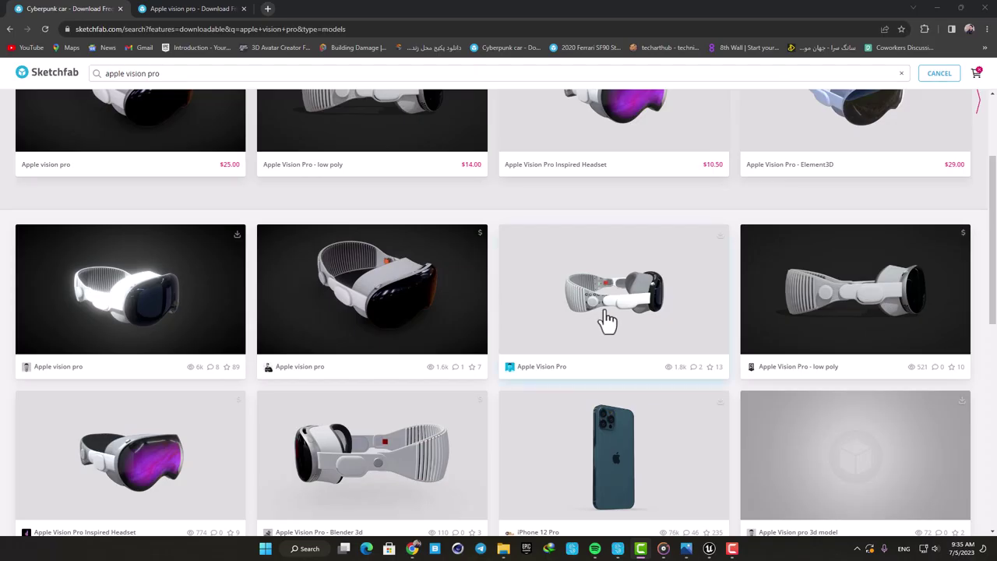
# - Browse the Sketchfab results for "apple vision pro" and inspect the glowing Apple vision pro model in the 3D viewer
pyautogui.scroll(2, 603, 316)
pyautogui.scroll(-6, 600, 312)
pyautogui.scroll(-1, 445, 205)
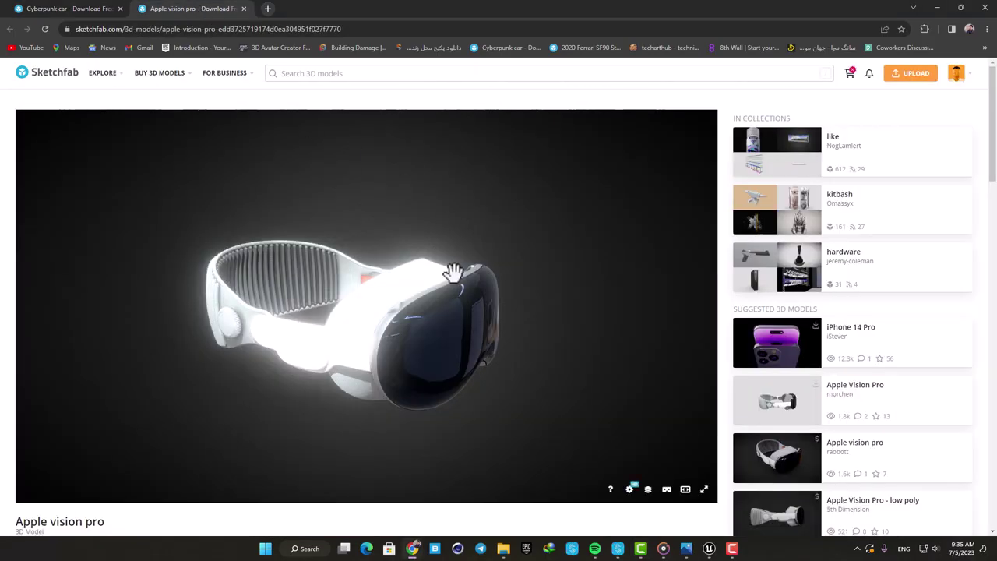
pyautogui.scroll(-2, 451, 272)
pyautogui.scroll(2, 429, 291)
pyautogui.moveTo(429, 291); pyautogui.dragTo(366, 306)
# - Look through the Sketchfab search results once more, then examine the Apple vision pro model from other angles
pyautogui.click(88, 10)
pyautogui.scroll(-3, 323, 273)
pyautogui.scroll(8, 498, 280)
pyautogui.scroll(5, 434, 367)
pyautogui.scroll(-5, 433, 366)
pyautogui.click(199, 8)
pyautogui.moveTo(357, 279)
pyautogui.mouseDown()
pyautogui.moveTo(421, 289)
pyautogui.moveTo(269, 285)
pyautogui.moveTo(415, 336)
pyautogui.mouseUp()
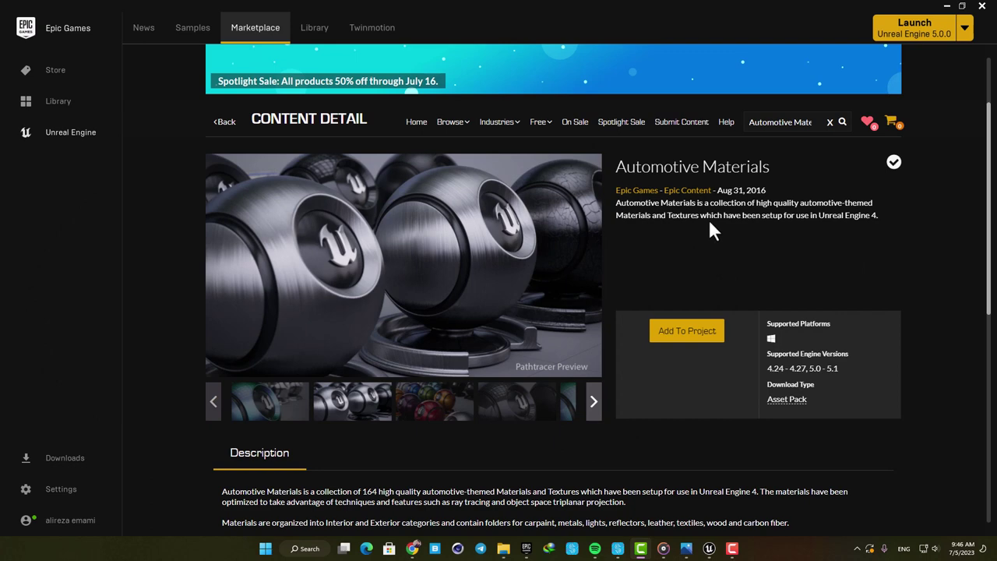
# - Look through the preview images and description of the Automotive Materials pack in the Epic Games Launcher marketplace
pyautogui.scroll(2, 701, 230)
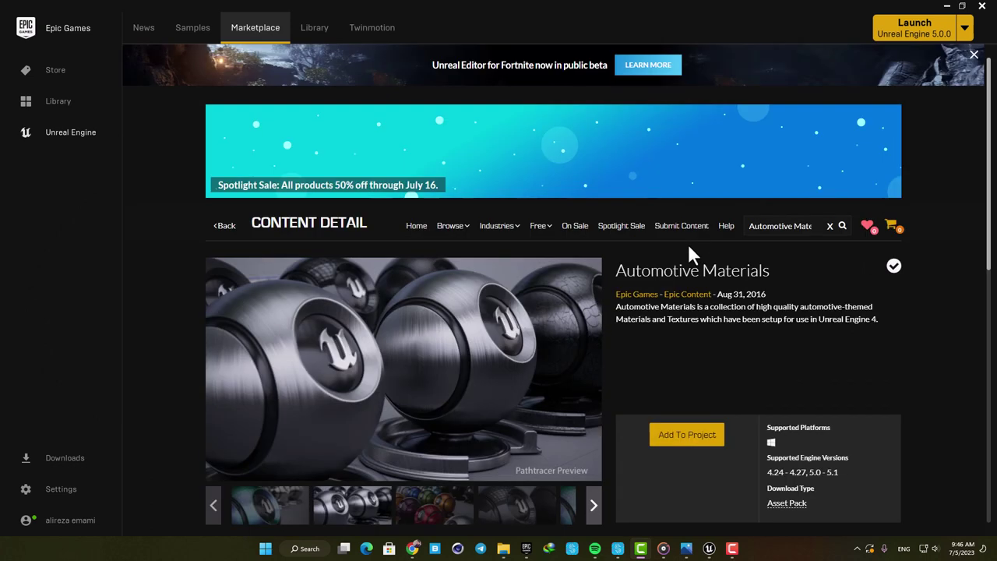
pyautogui.scroll(-1, 622, 263)
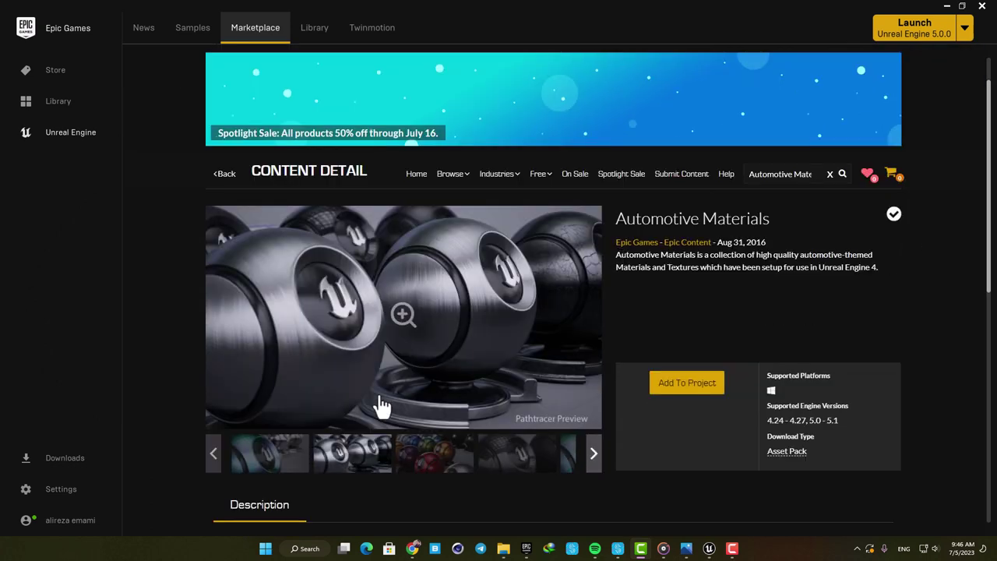
pyautogui.click(427, 460)
pyautogui.click(481, 463)
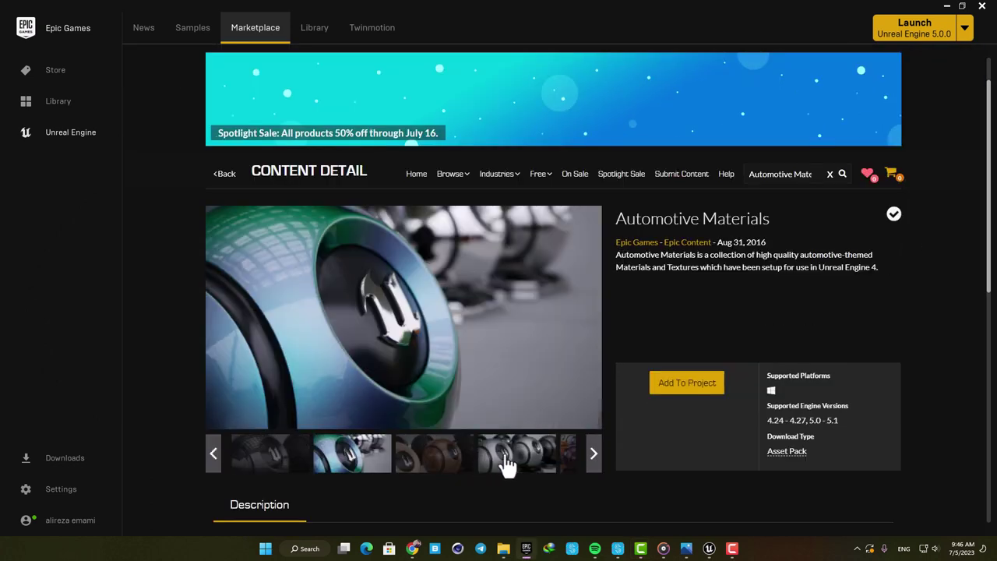
pyautogui.click(506, 460)
pyautogui.scroll(-2, 513, 452)
pyautogui.click(533, 363)
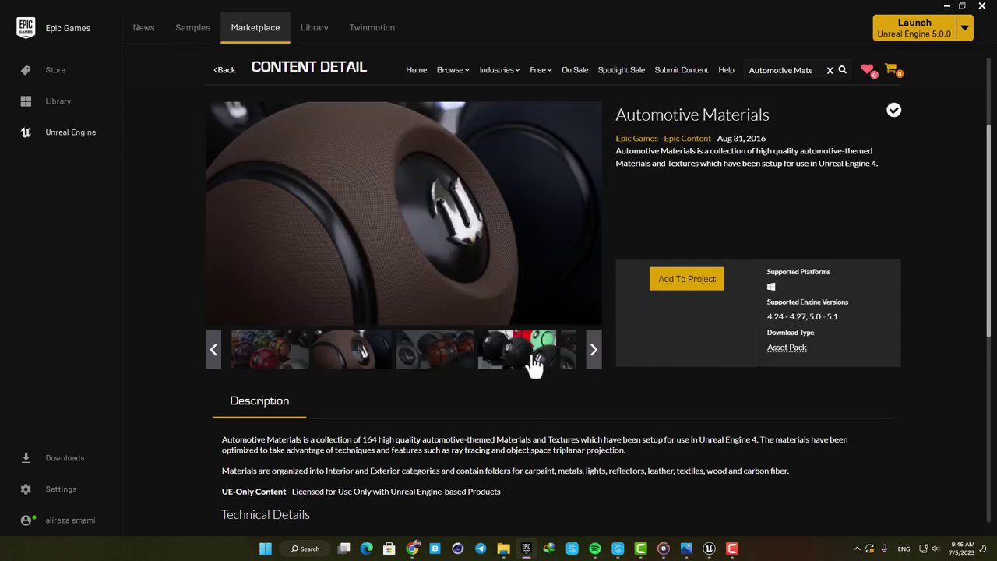
pyautogui.click(572, 360)
pyautogui.click(593, 355)
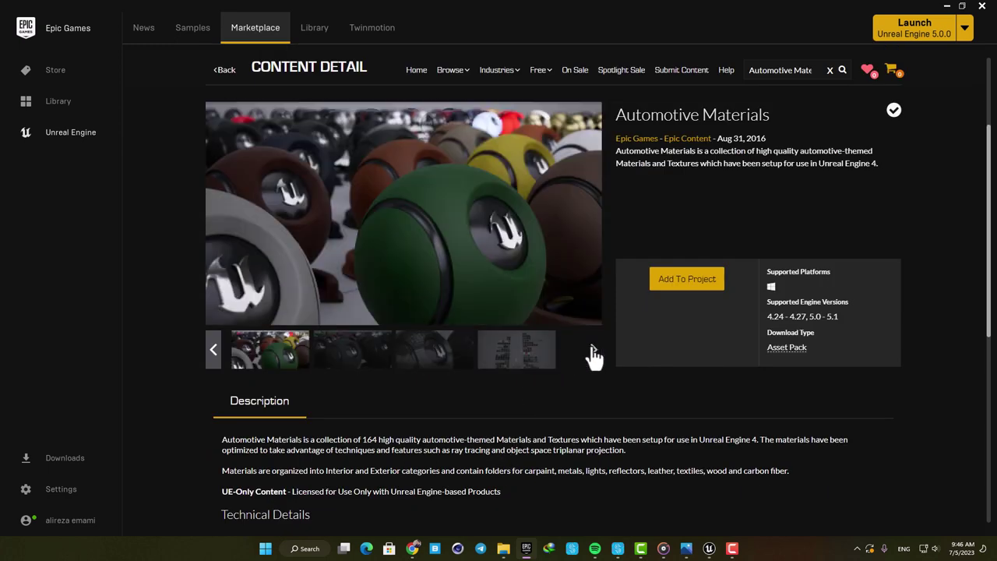
pyautogui.click(507, 356)
pyautogui.click(455, 357)
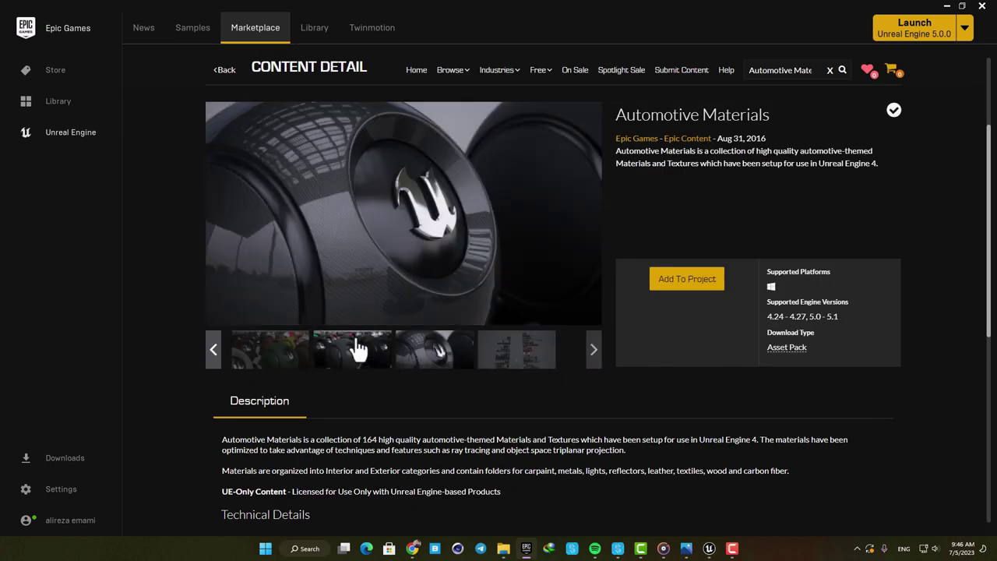
pyautogui.click(355, 350)
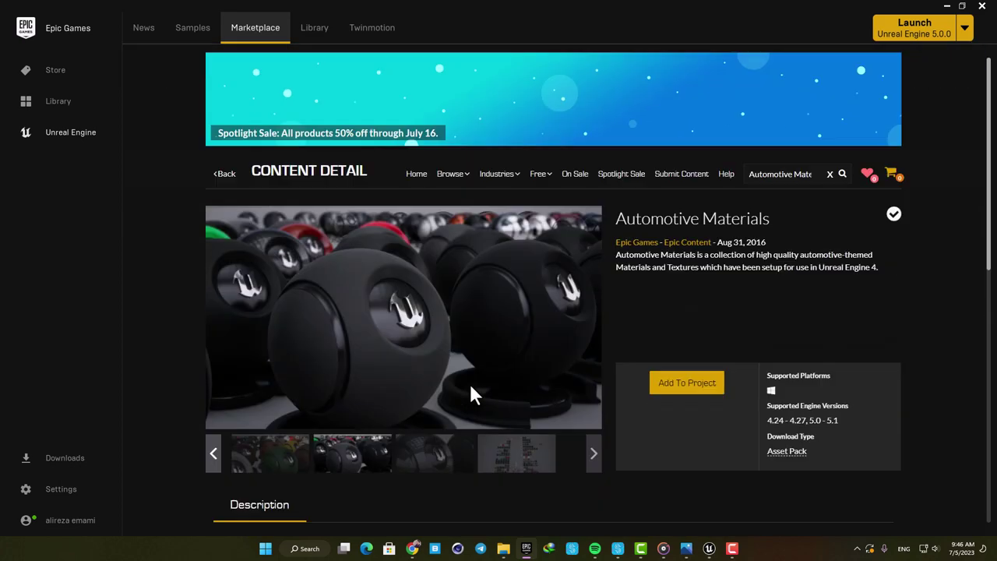
pyautogui.scroll(-5, 469, 389)
pyautogui.scroll(-2, 475, 373)
pyautogui.scroll(6, 472, 365)
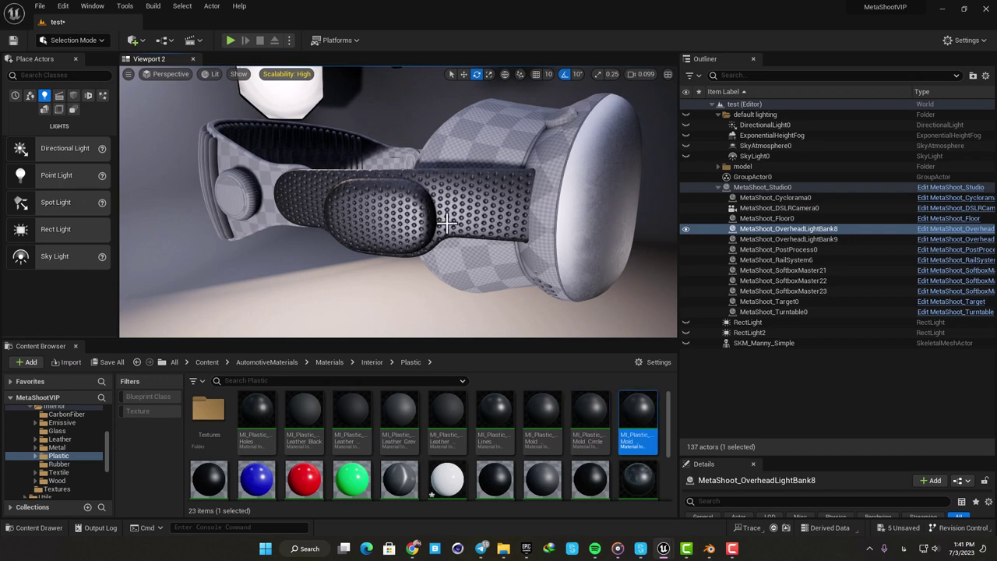
# - Try MI_Plastic_Polypropylene and the red polyvinyl plastic material on the headset's side strap
pyautogui.scroll(-2, 428, 443)
pyautogui.moveTo(256, 409); pyautogui.dragTo(396, 211)
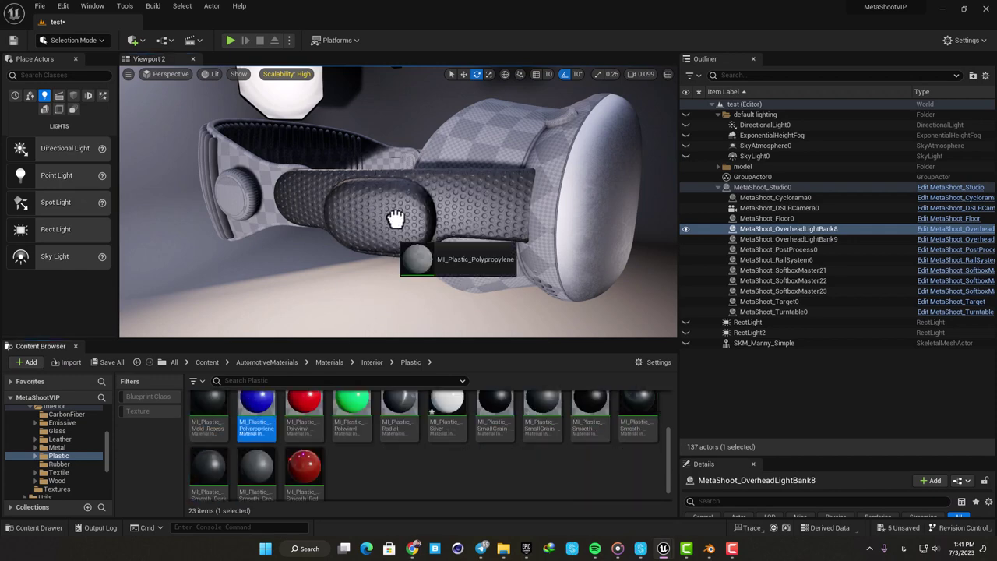
pyautogui.moveTo(304, 408); pyautogui.dragTo(353, 241)
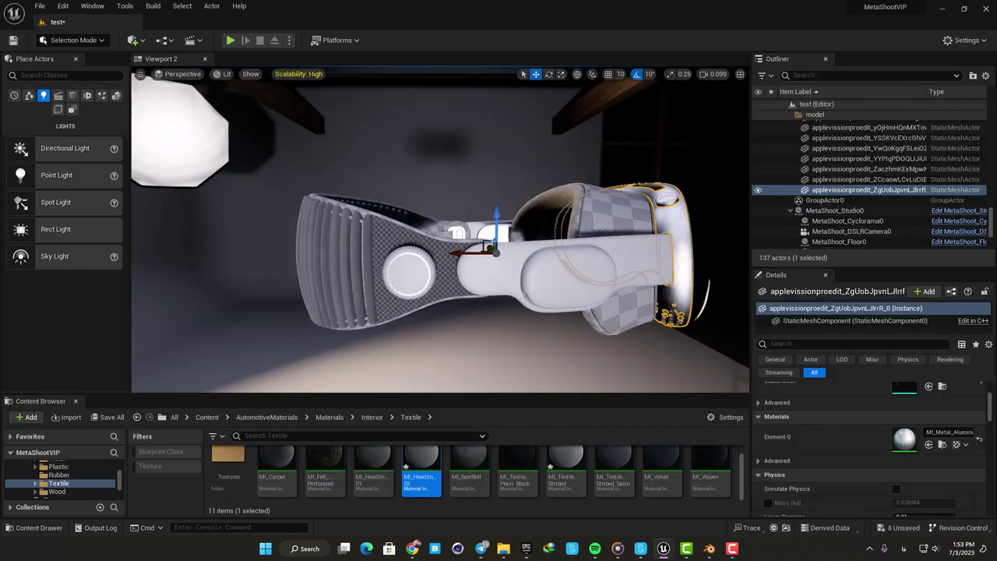
# - Apply a material from the AutomotiveMaterials Plastic folder to the front of the headset and select the visor
pyautogui.moveTo(414, 263); pyautogui.dragTo(408, 276, button='right')
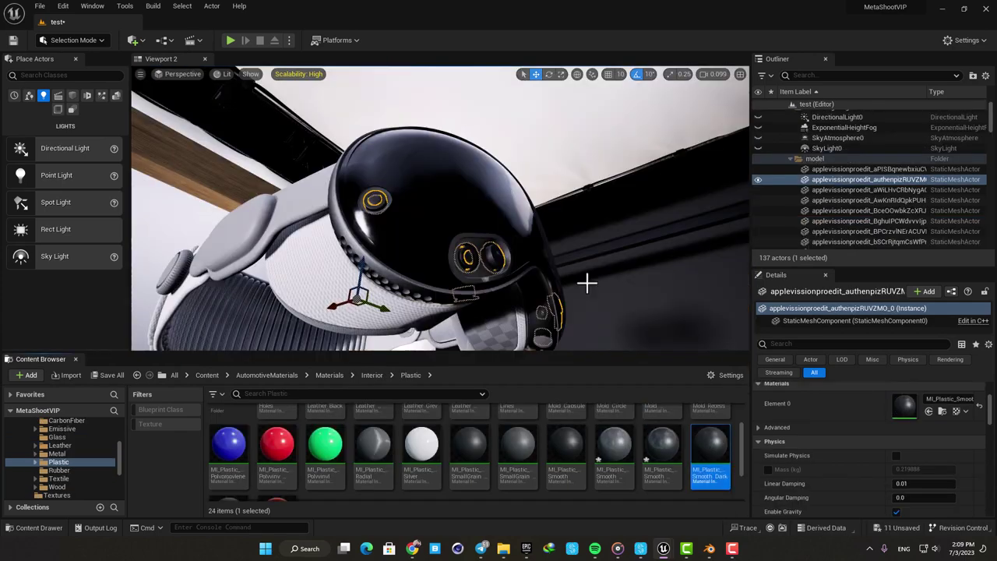
pyautogui.moveTo(277, 444); pyautogui.dragTo(552, 229)
pyautogui.click(434, 232)
pyautogui.scroll(-15, 880, 200)
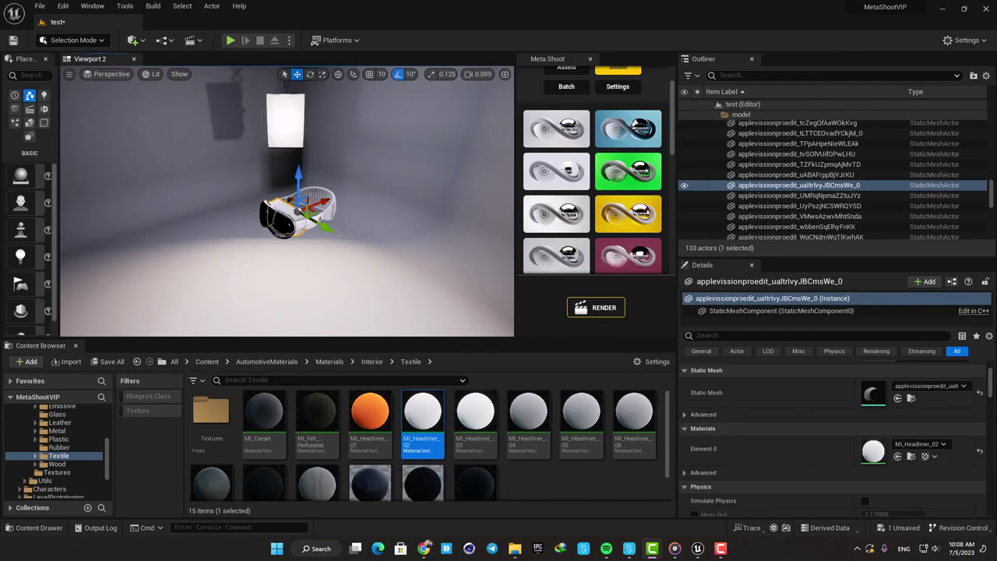
# - Try the light grey, blue, green, yellow and magenta MetaShoot studio presets around the headset
pyautogui.click(562, 126)
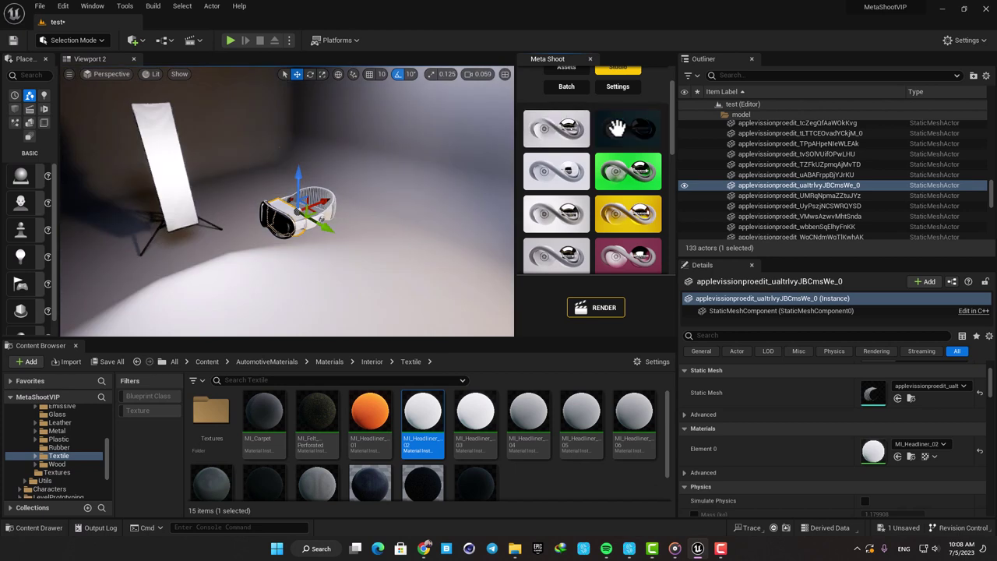
pyautogui.click(614, 127)
pyautogui.moveTo(335, 203); pyautogui.dragTo(303, 199, button='right')
pyautogui.click(555, 175)
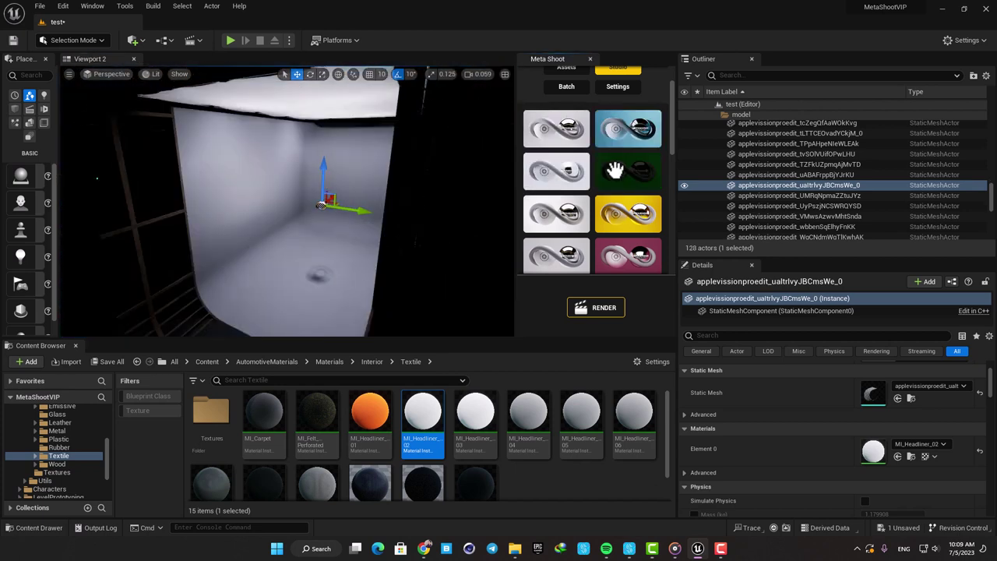
pyautogui.click(615, 170)
pyautogui.click(551, 212)
pyautogui.click(620, 216)
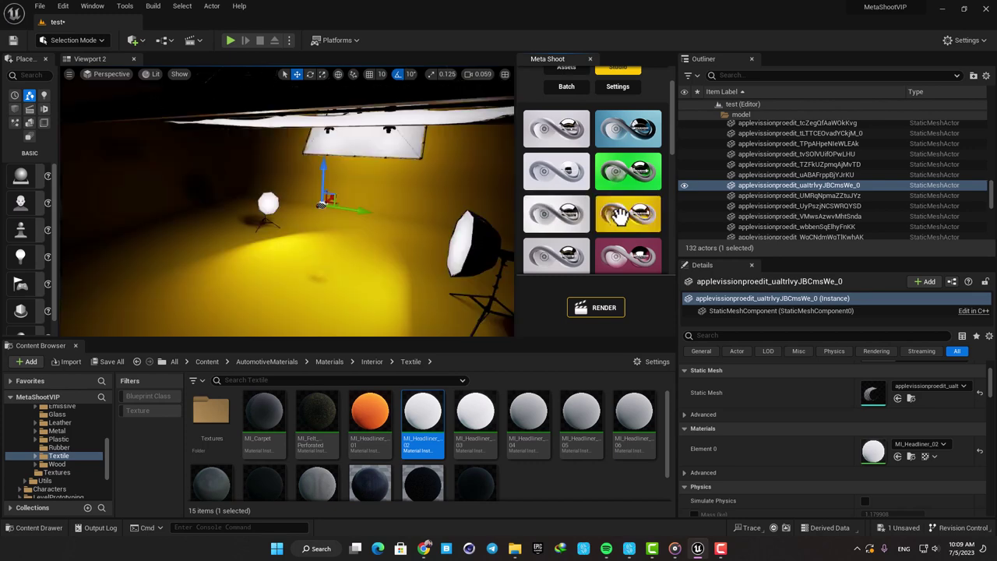
pyautogui.click(561, 251)
pyautogui.click(631, 255)
# - Load the first light grey studio preset again, followed by the green screen preset
pyautogui.click(551, 126)
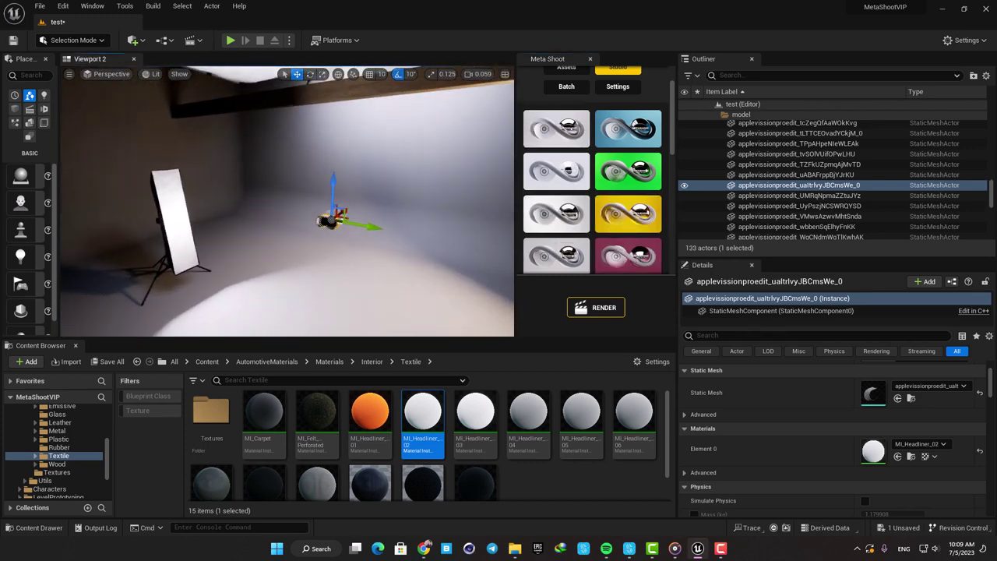
pyautogui.scroll(2, 574, 187)
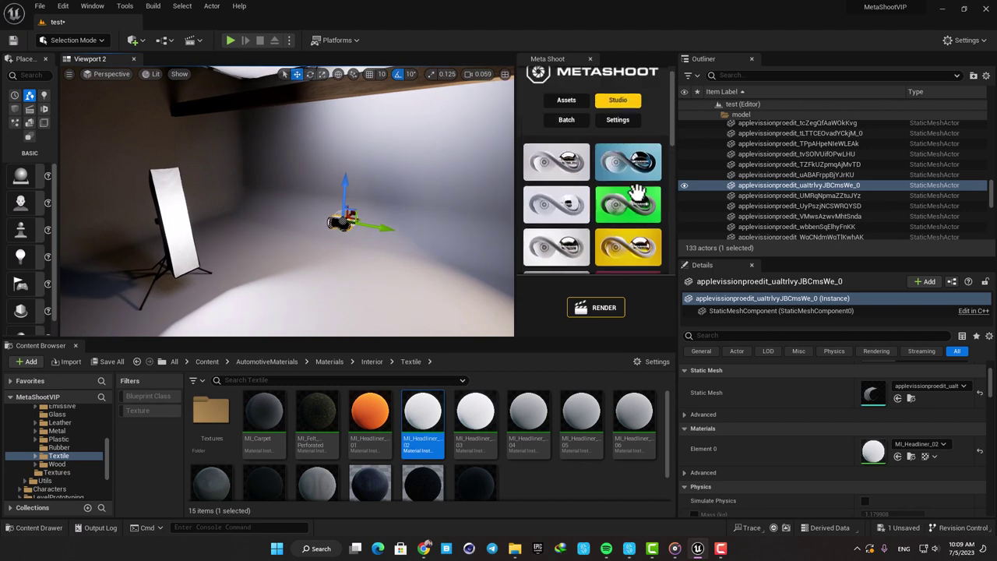
pyautogui.scroll(-1, 620, 171)
pyautogui.click(616, 187)
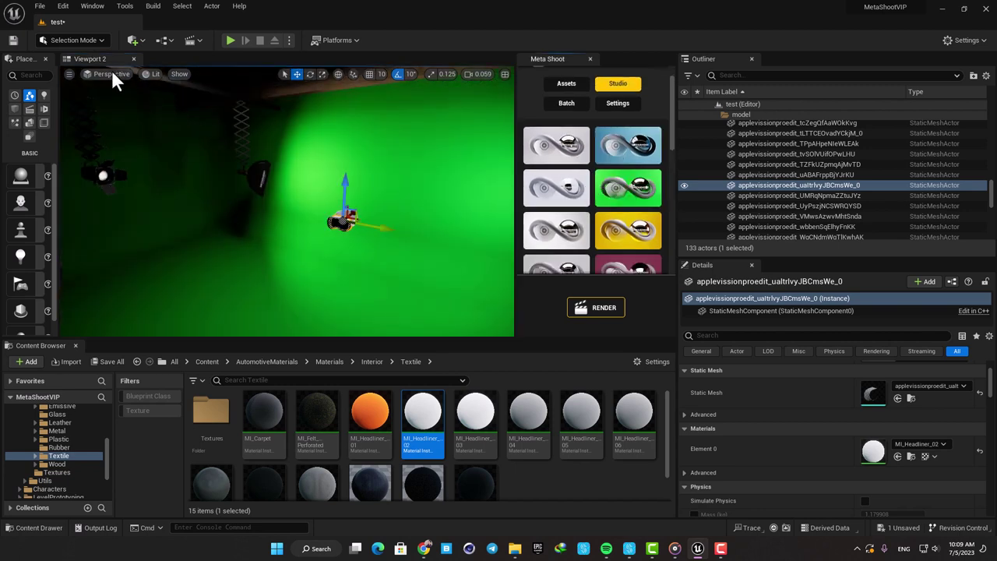
# - Pilot MetaShoot_DSLRCamera0 in the viewport and show the exact camera view
pyautogui.click(111, 74)
pyautogui.click(118, 187)
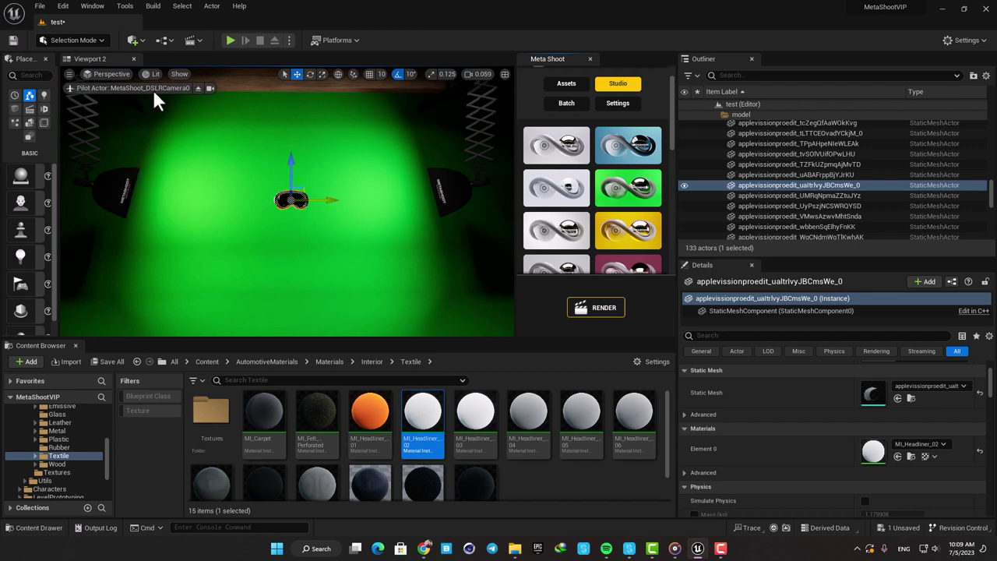
pyautogui.click(210, 88)
# - Compare the first three light grey studio presets and the magenta preset through the DSLR camera
pyautogui.click(565, 144)
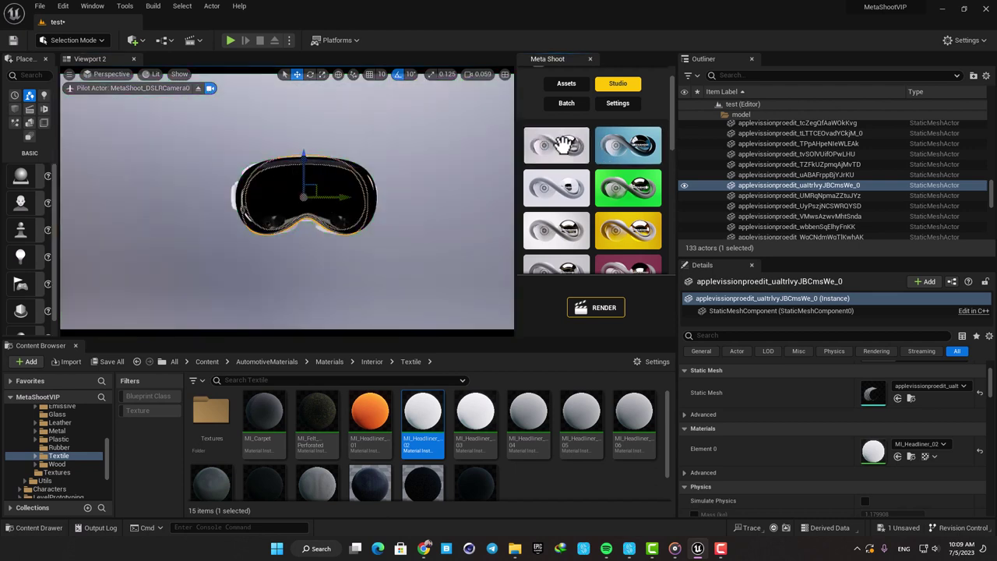
pyautogui.scroll(-2, 563, 187)
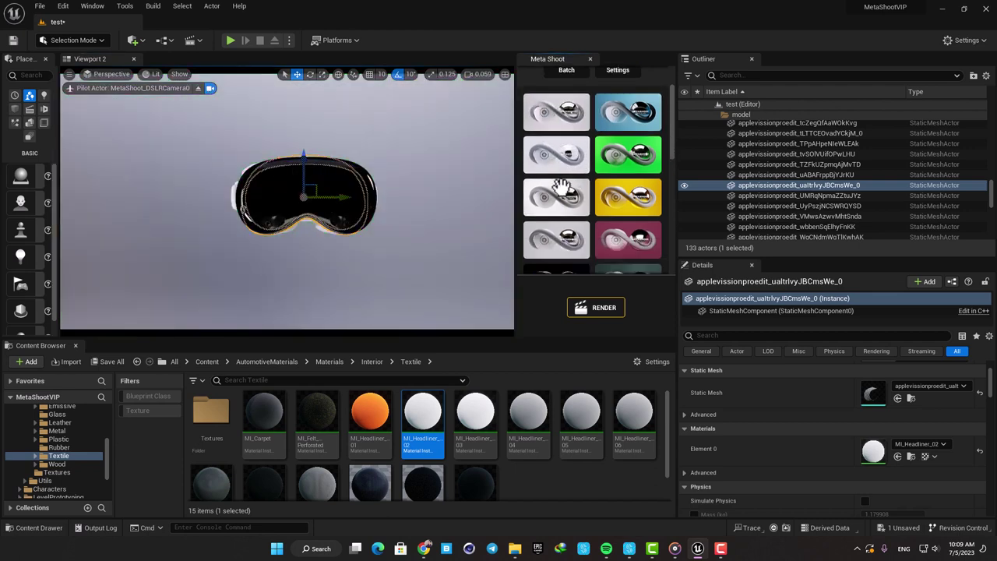
pyautogui.click(555, 195)
pyautogui.click(443, 194)
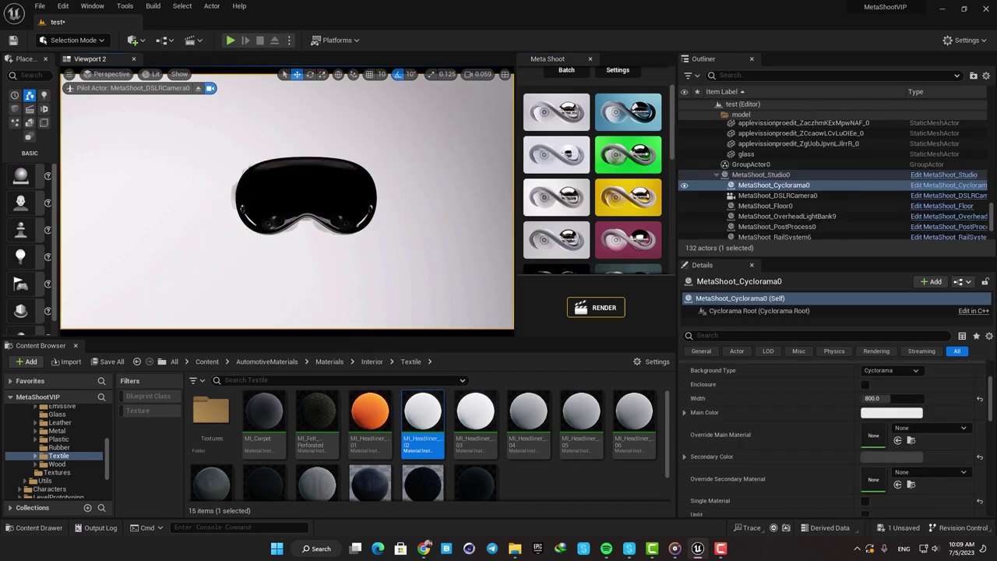
pyautogui.click(553, 161)
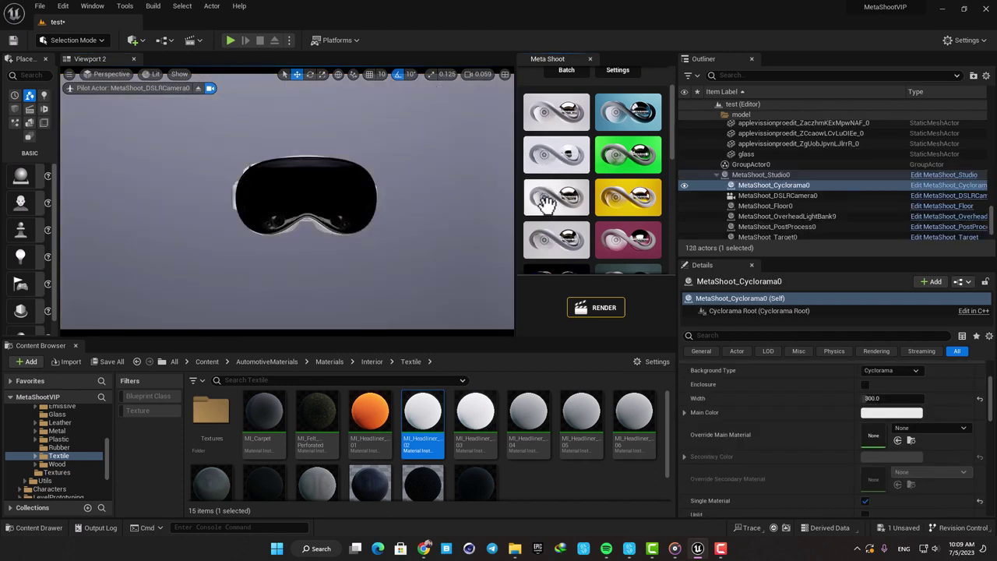
pyautogui.scroll(3, 554, 194)
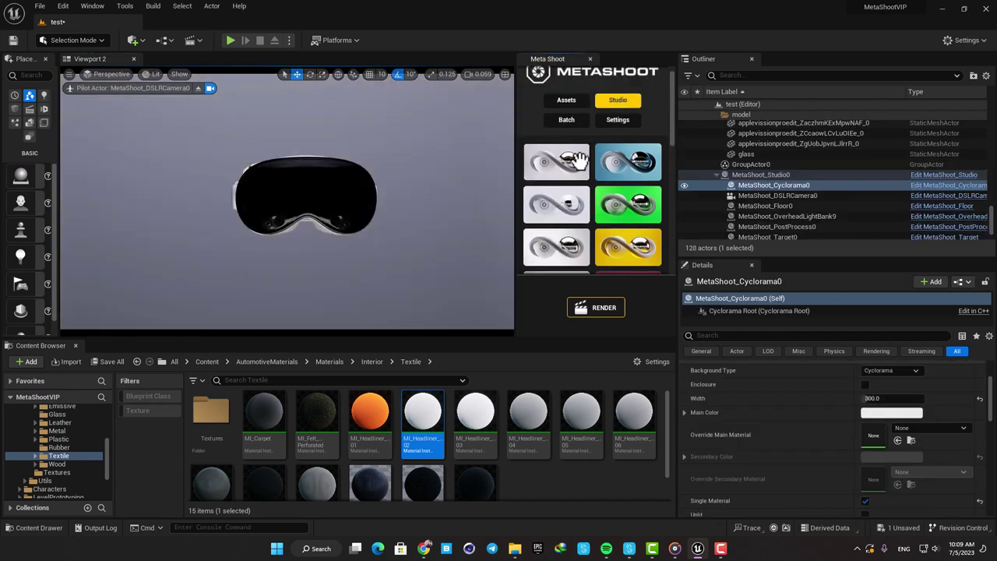
pyautogui.scroll(-3, 580, 167)
pyautogui.click(628, 237)
pyautogui.scroll(-4, 619, 226)
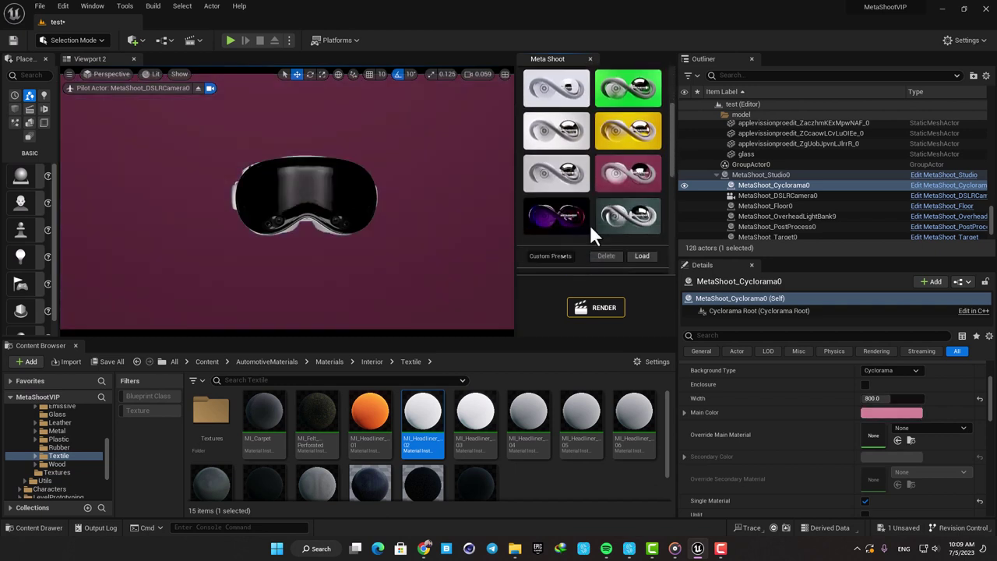
# - Try the dark purple neon studio preset, and load the dark teal preset in its place
pyautogui.click(556, 217)
pyautogui.click(631, 218)
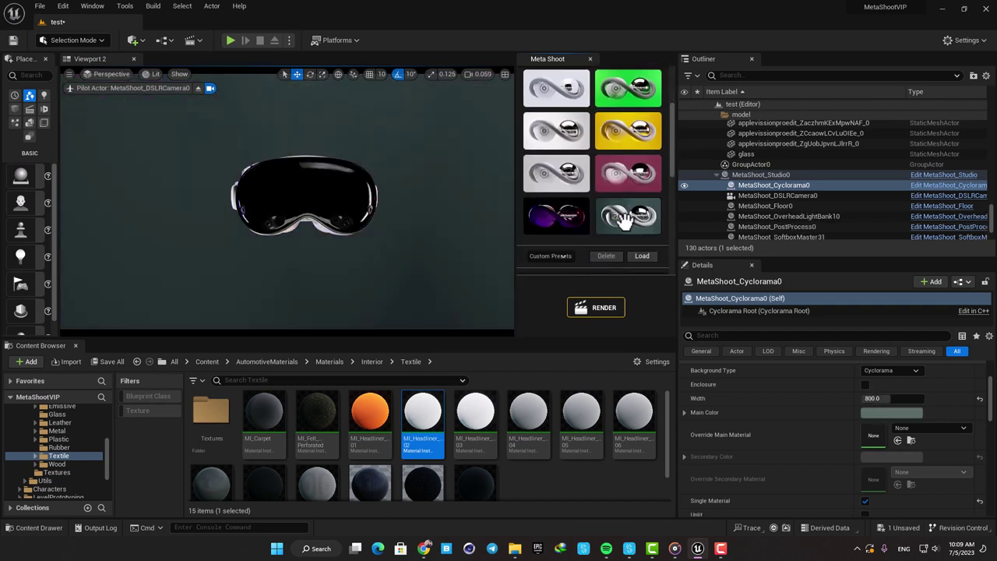
pyautogui.scroll(5, 584, 203)
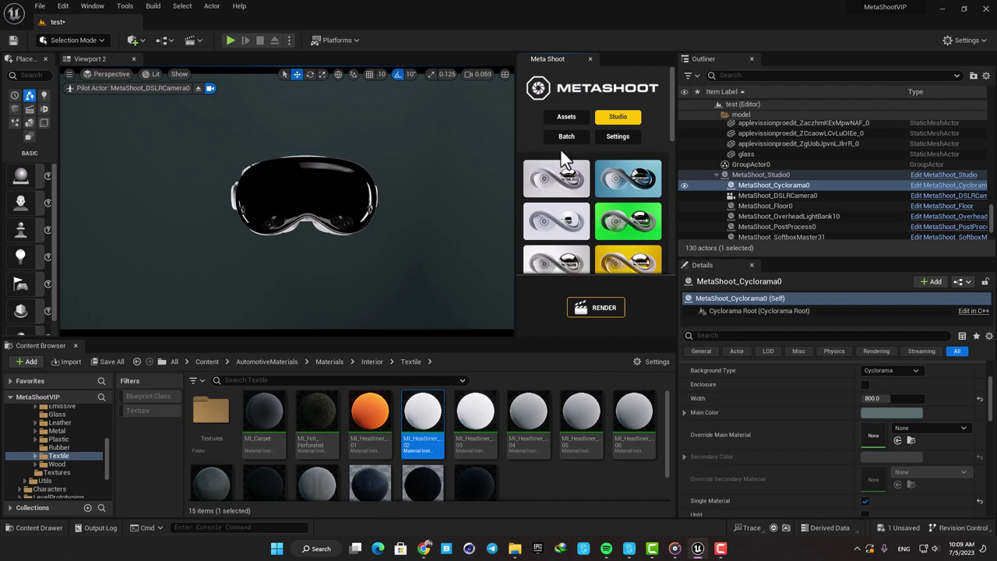
# - Load the second light grey studio preset, and replace it with the third light grey one
pyautogui.click(550, 217)
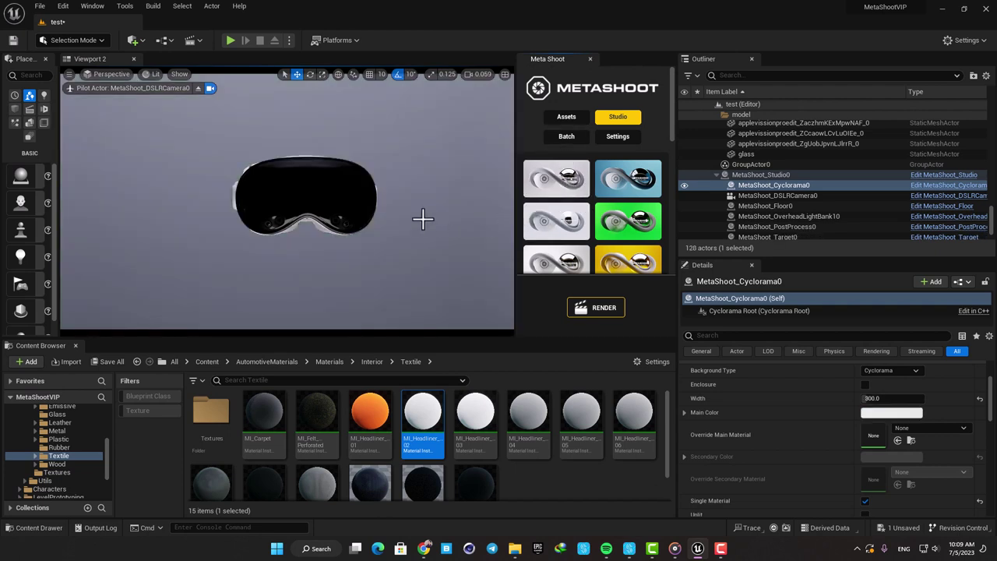
pyautogui.click(556, 258)
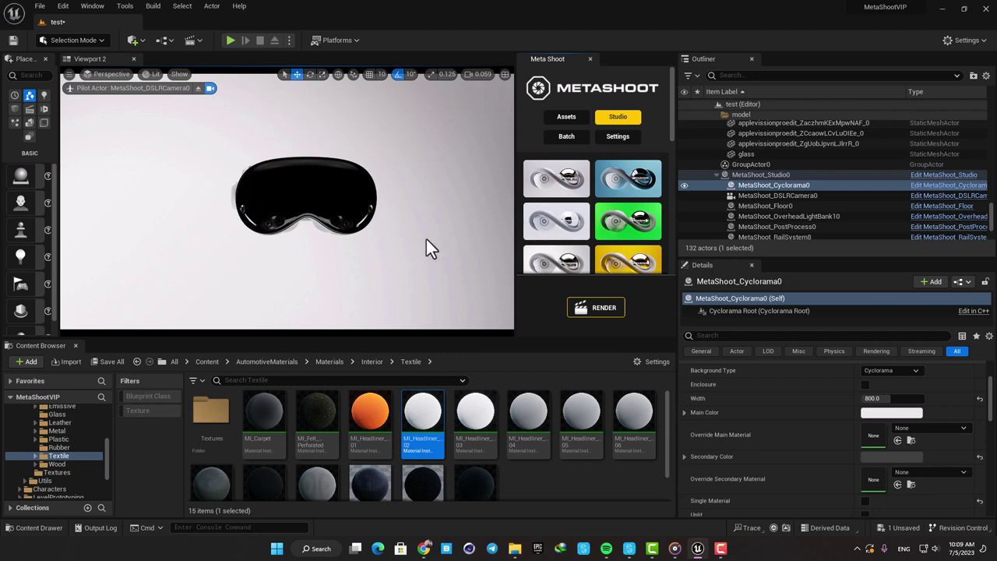
# - Turn off the exact camera view and stop piloting the DSLR camera
pyautogui.click(209, 89)
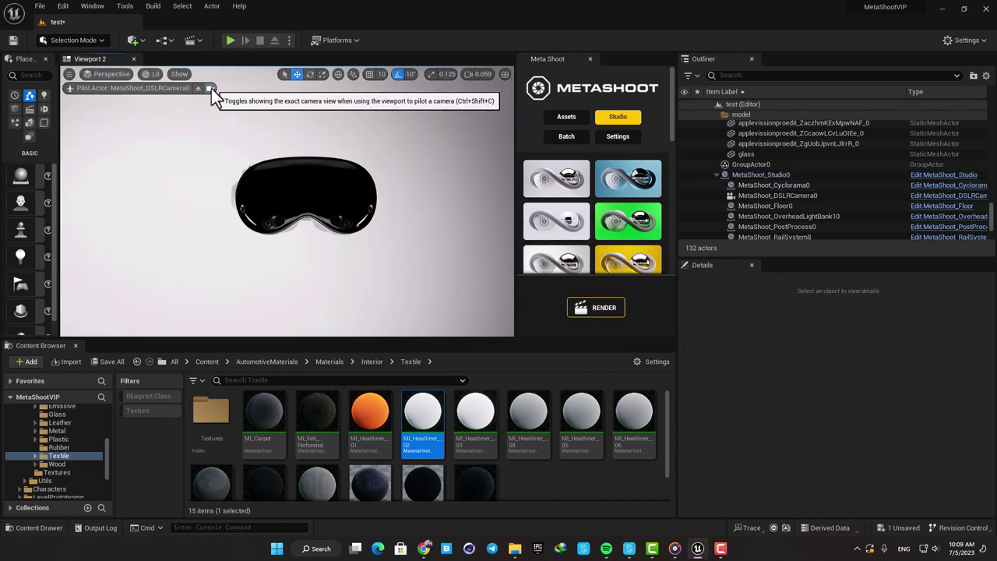
pyautogui.click(198, 88)
pyautogui.moveTo(347, 211); pyautogui.dragTo(292, 210, button='right')
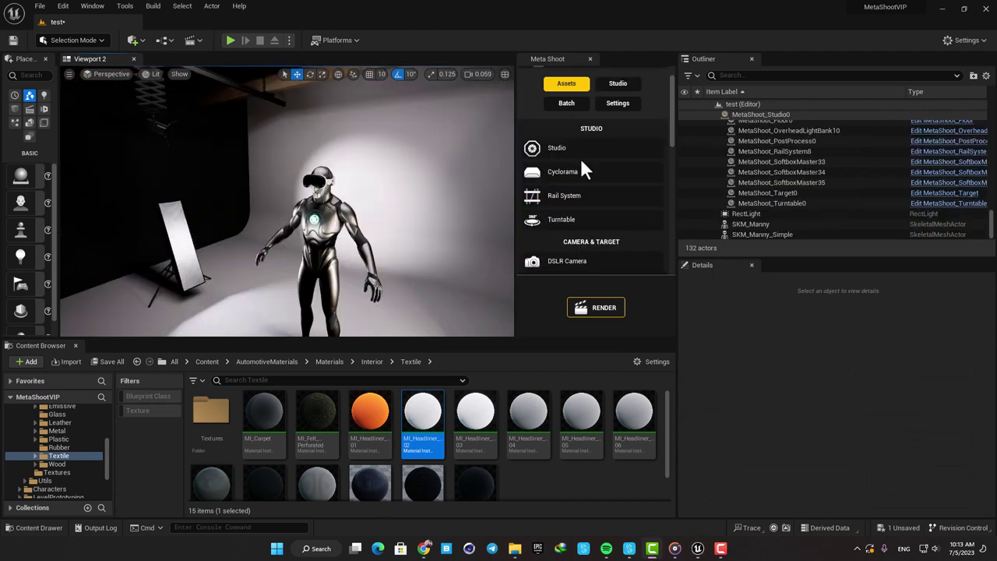
# - Add a Softbox 50x70 light to the studio scene near the mannequin
pyautogui.scroll(1, 584, 160)
pyautogui.scroll(-4, 580, 183)
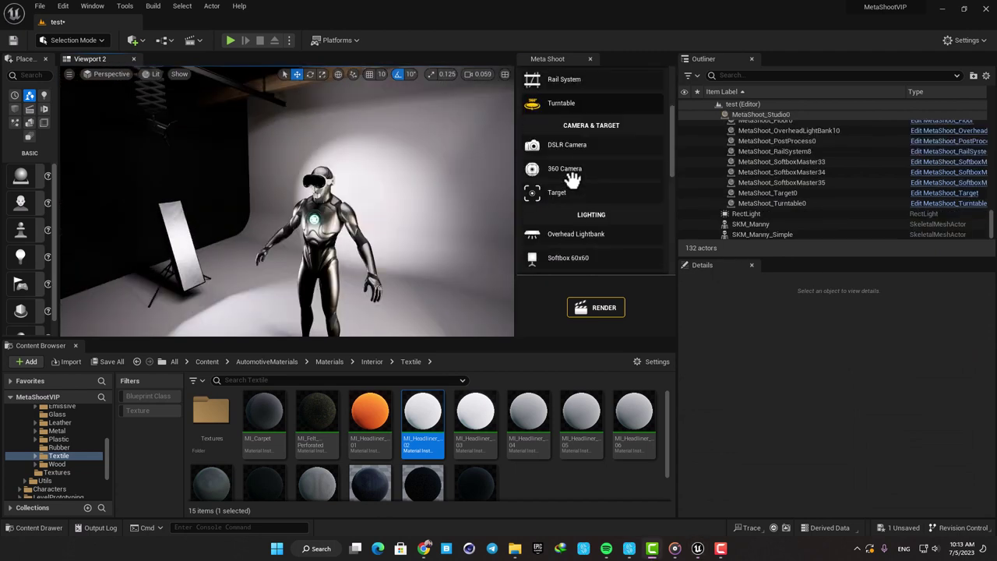
pyautogui.scroll(-2, 573, 184)
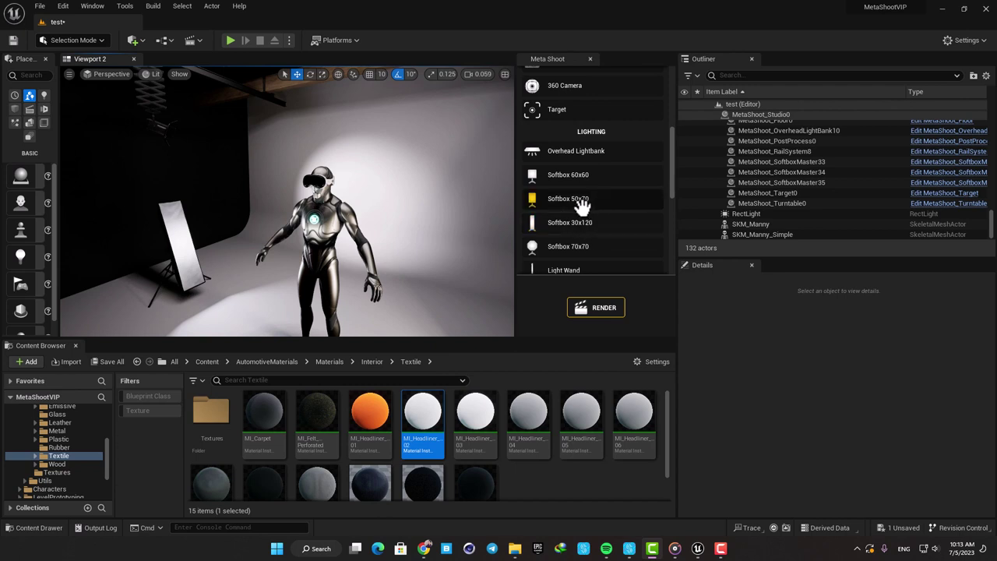
pyautogui.moveTo(578, 204); pyautogui.dragTo(534, 251)
pyautogui.moveTo(424, 306); pyautogui.dragTo(424, 309)
pyautogui.moveTo(440, 234)
pyautogui.mouseDown(button='right')
pyautogui.moveTo(448, 262)
pyautogui.moveTo(433, 245)
pyautogui.moveTo(436, 225)
pyautogui.mouseUp(button='right')
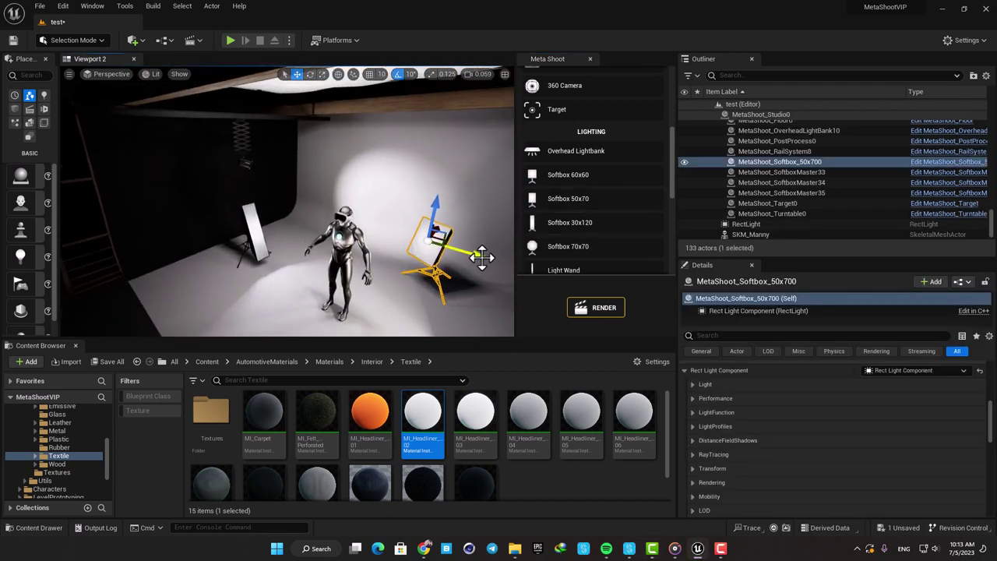
# - Move the new softbox across the floor to the camera side, in front of the mannequin
pyautogui.moveTo(476, 255); pyautogui.dragTo(425, 246)
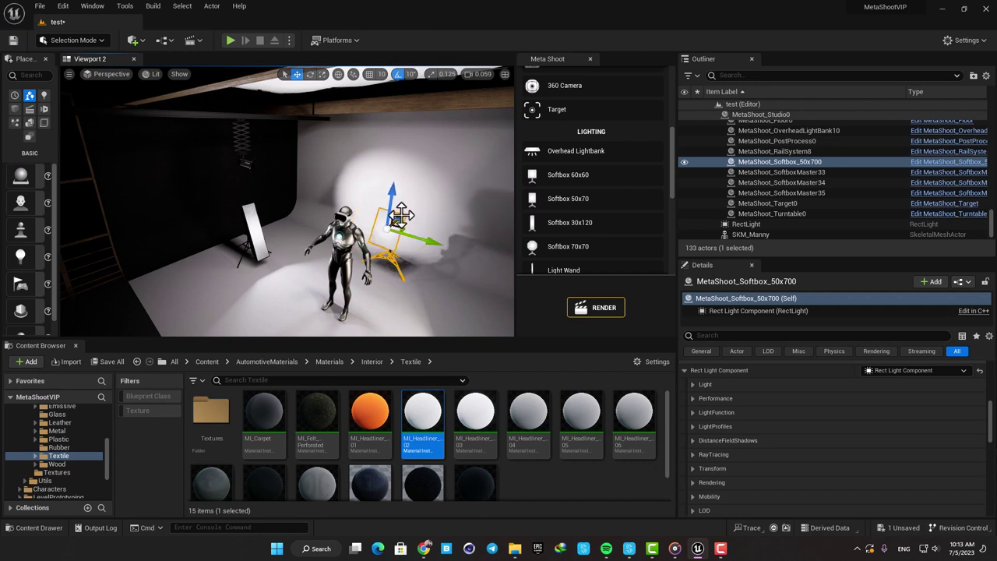
pyautogui.moveTo(401, 215); pyautogui.dragTo(296, 293)
pyautogui.moveTo(296, 293); pyautogui.dragTo(311, 331, button='right')
pyautogui.moveTo(307, 235)
pyautogui.mouseDown()
pyautogui.moveTo(291, 189)
pyautogui.moveTo(333, 252)
pyautogui.moveTo(325, 232)
pyautogui.mouseUp()
pyautogui.moveTo(325, 232); pyautogui.dragTo(320, 204, button='right')
# - Show the hidden scene icons to inspect the target at the mannequin's head, and reposition the 50x70 softbox
pyautogui.moveTo(395, 218); pyautogui.dragTo(399, 218, button='right')
pyautogui.press('g')
pyautogui.click(372, 143)
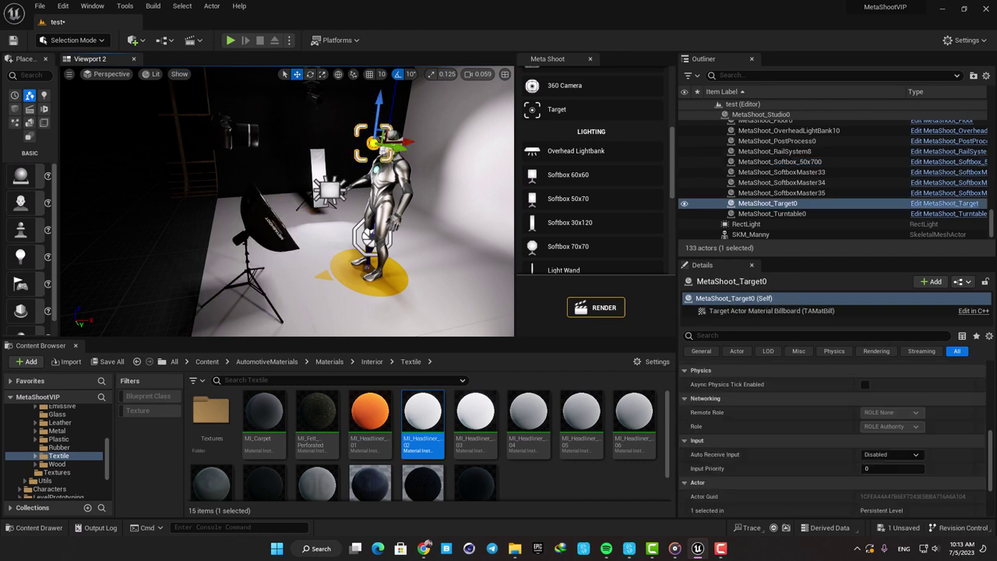
pyautogui.click(269, 226)
pyautogui.moveTo(281, 234); pyautogui.dragTo(272, 209)
# - Try the Grid option on the 50x70 softbox and switch it off again
pyautogui.scroll(5, 767, 412)
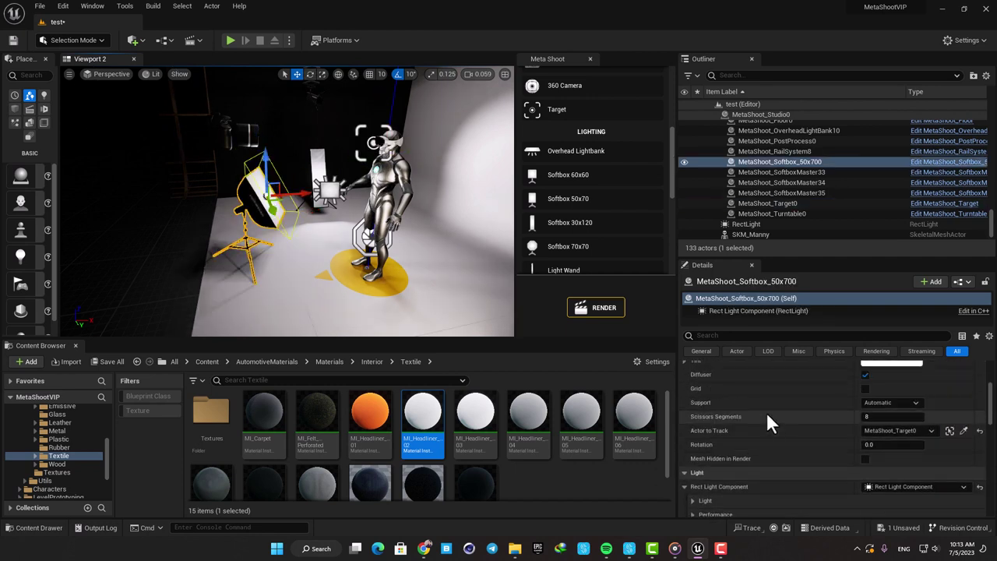
pyautogui.click(865, 388)
pyautogui.press('f')
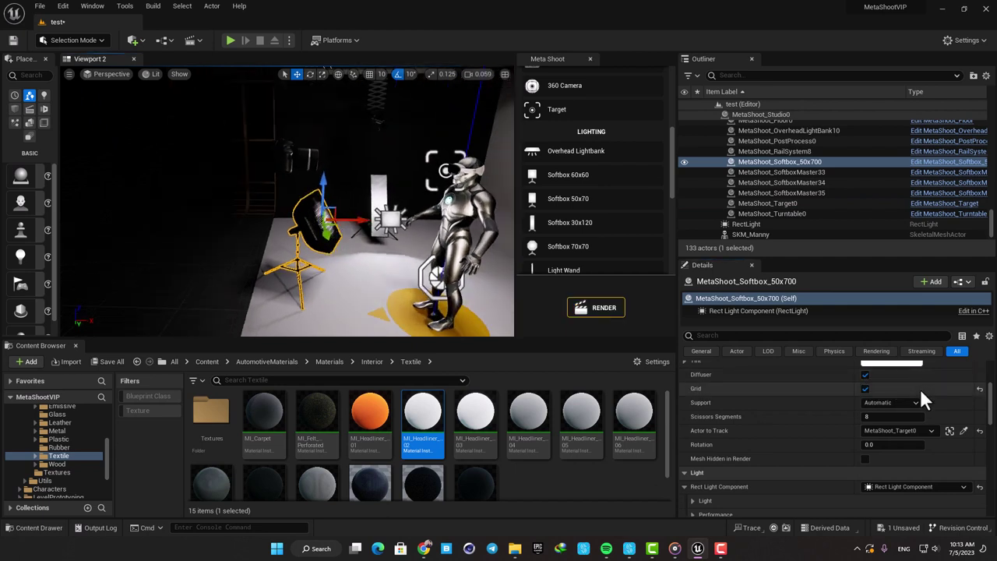
pyautogui.click(865, 388)
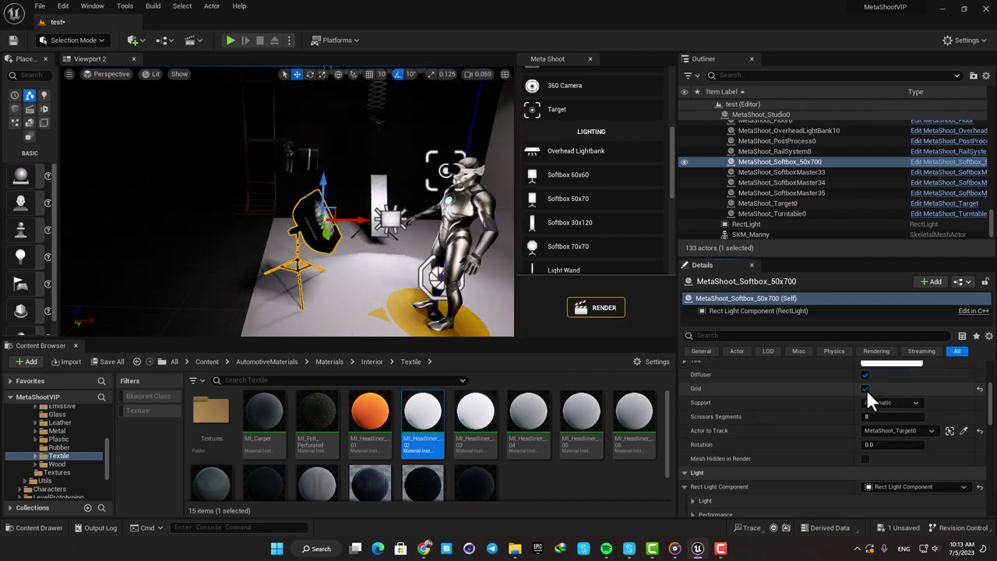
pyautogui.scroll(-5, 841, 409)
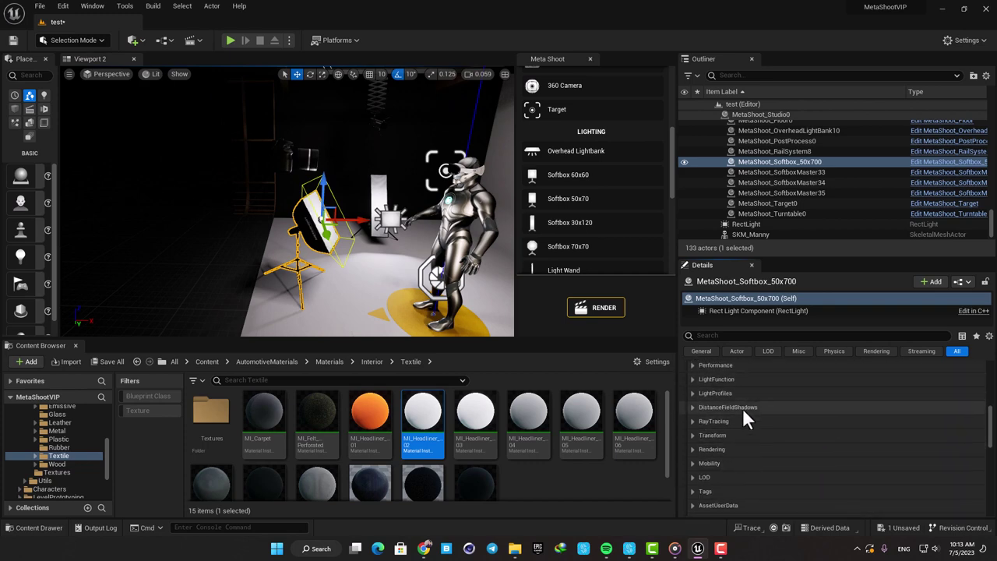
# - Select the MetaShoot turntable under the mannequin to view its rotation settings
pyautogui.moveTo(442, 251); pyautogui.dragTo(499, 232, button='right')
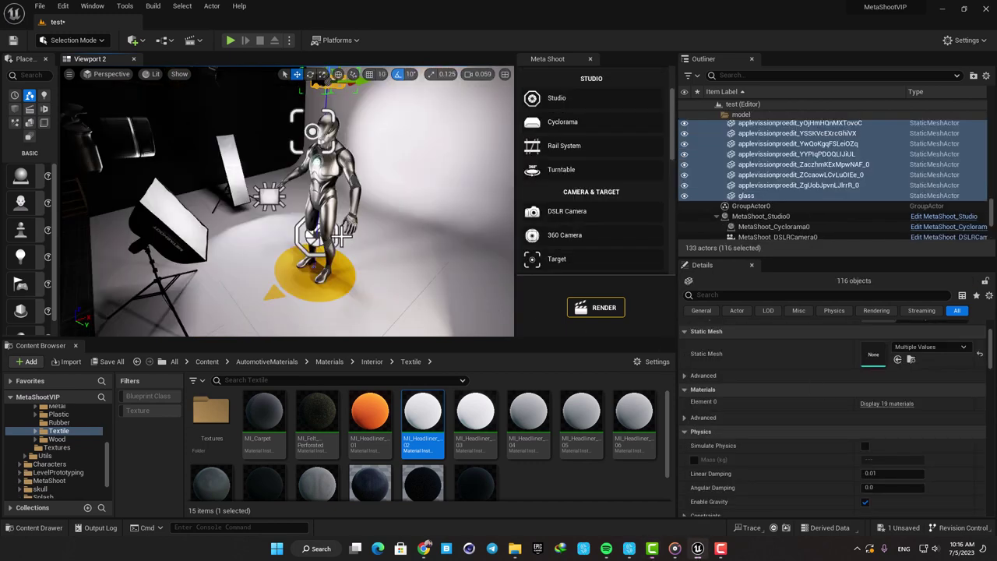
pyautogui.moveTo(341, 235); pyautogui.dragTo(316, 222, button='right')
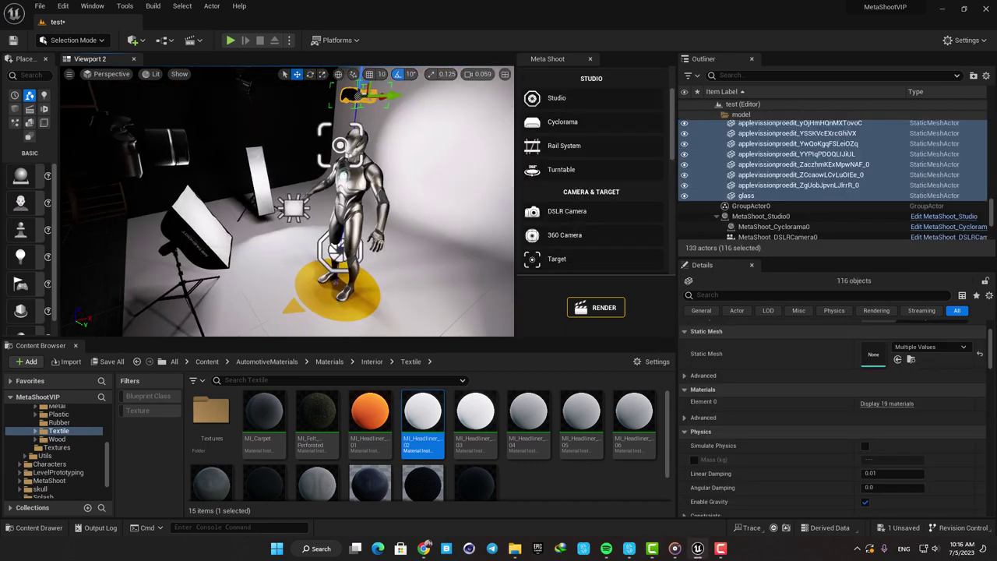
pyautogui.click(329, 300)
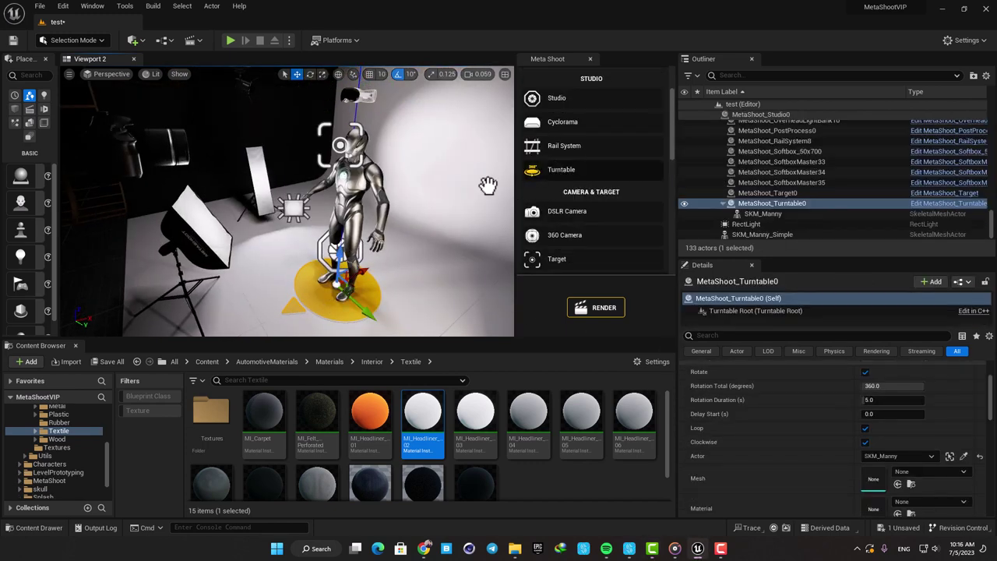
pyautogui.click(334, 265)
pyautogui.click(319, 302)
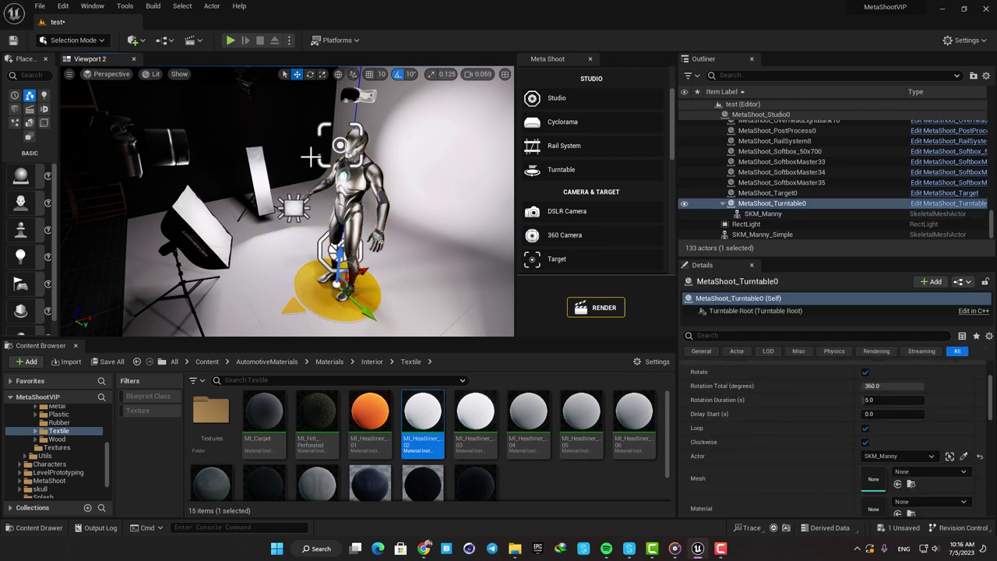
# - Play the level in the editor, move around the studio to watch the turntable rotate the mannequin, and stop playback
pyautogui.hotkey('alt', 'p')
pyautogui.click(363, 185)
pyautogui.press('s')
pyautogui.press('a')
pyautogui.press('w')
pyautogui.press('d')
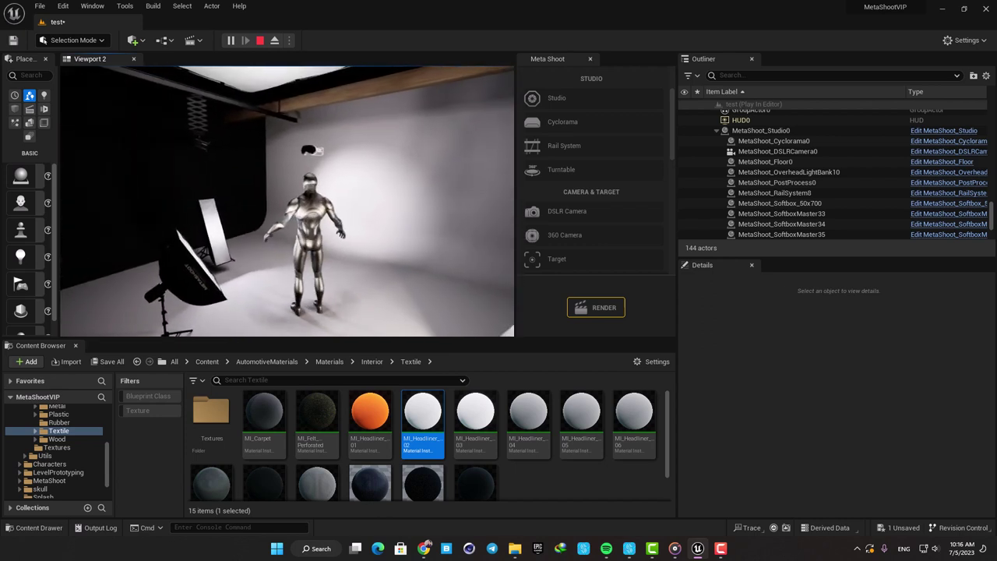
pyautogui.press('Escape')
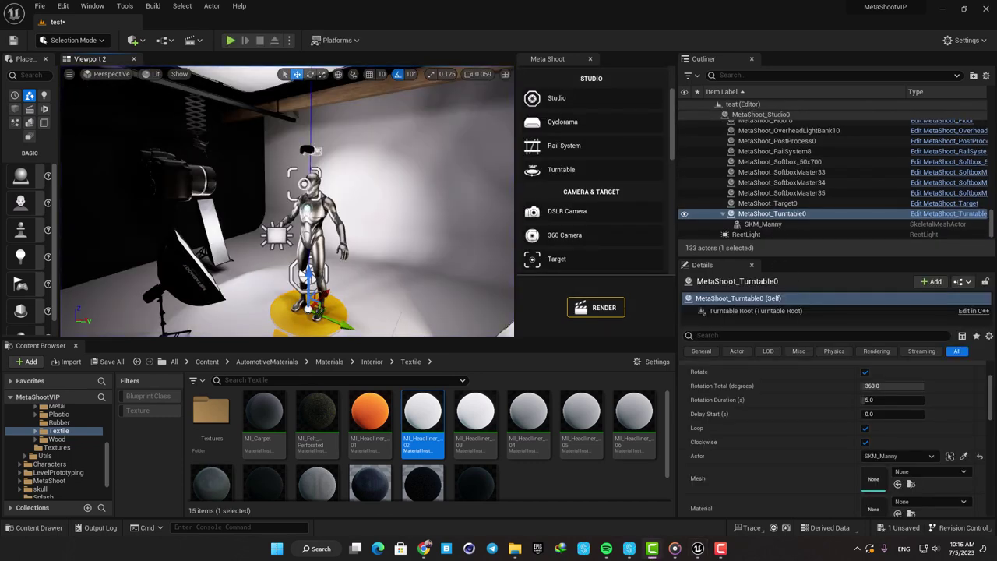
pyautogui.scroll(-5, 592, 184)
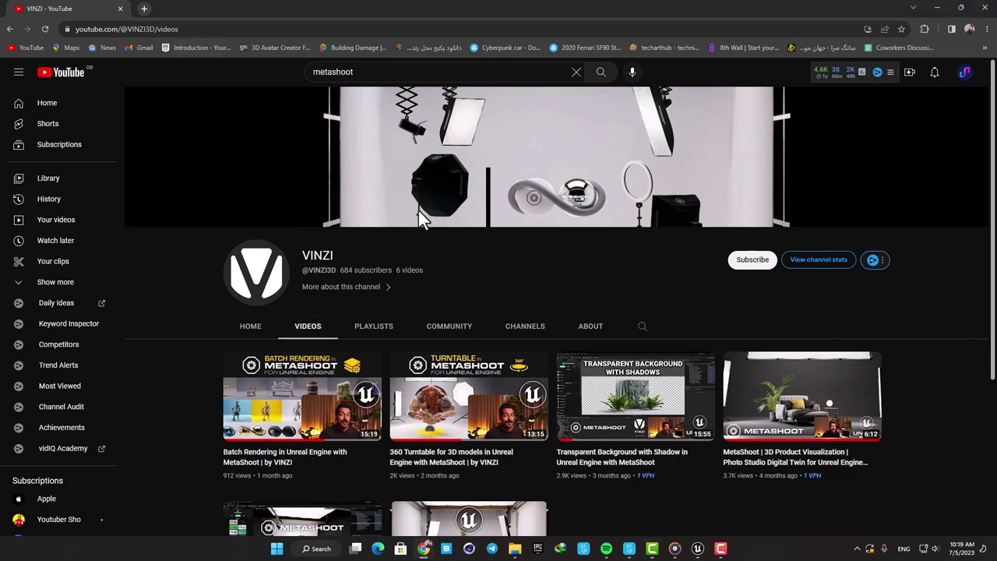
# - Switch to YouTube in the browser and look through the MetaShoot videos on the VINZI channel
pyautogui.scroll(-1, 436, 222)
pyautogui.scroll(-1, 477, 199)
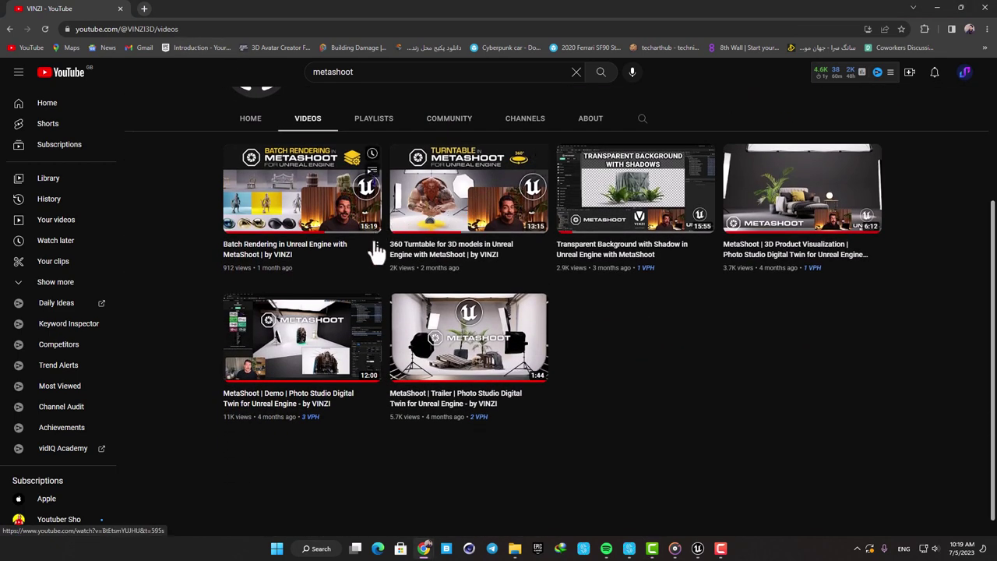
pyautogui.scroll(1, 376, 251)
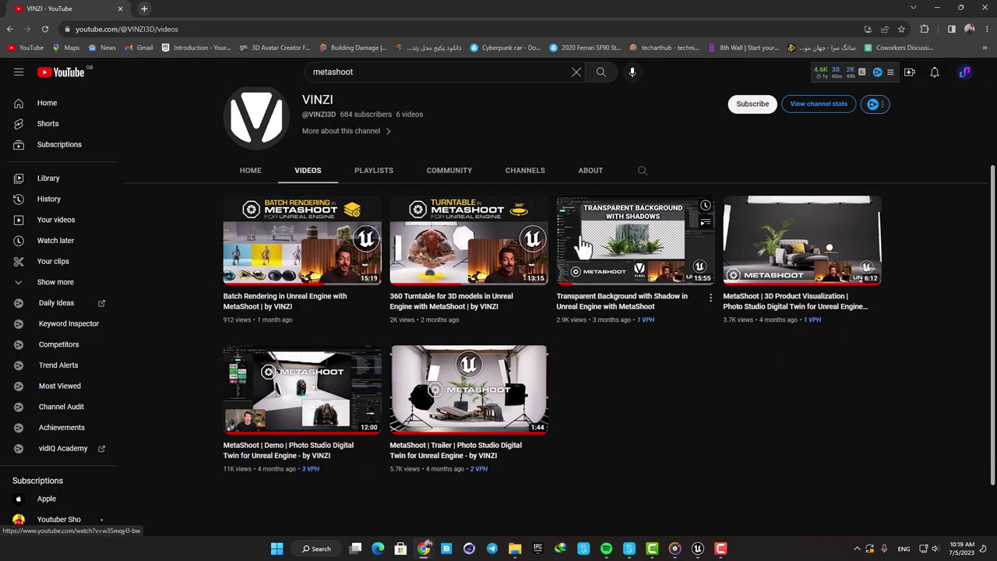
pyautogui.scroll(-1, 635, 376)
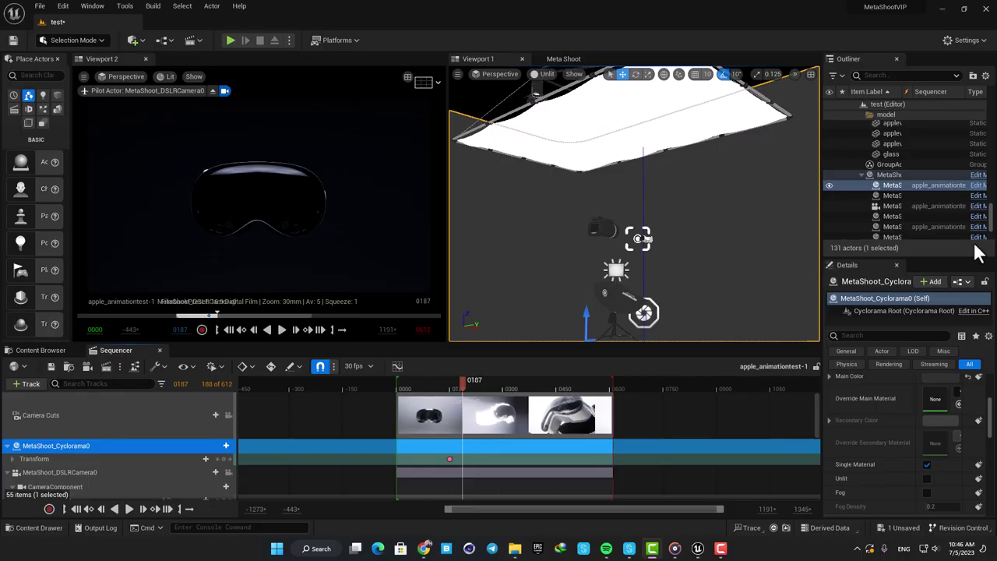
# - In the unlit viewport of the Unreal scene, select the softbox beside the turntable
pyautogui.moveTo(634, 204); pyautogui.dragTo(635, 263, button='right')
pyautogui.click(638, 184)
pyautogui.moveTo(635, 184); pyautogui.dragTo(639, 173, button='right')
pyautogui.click(622, 257)
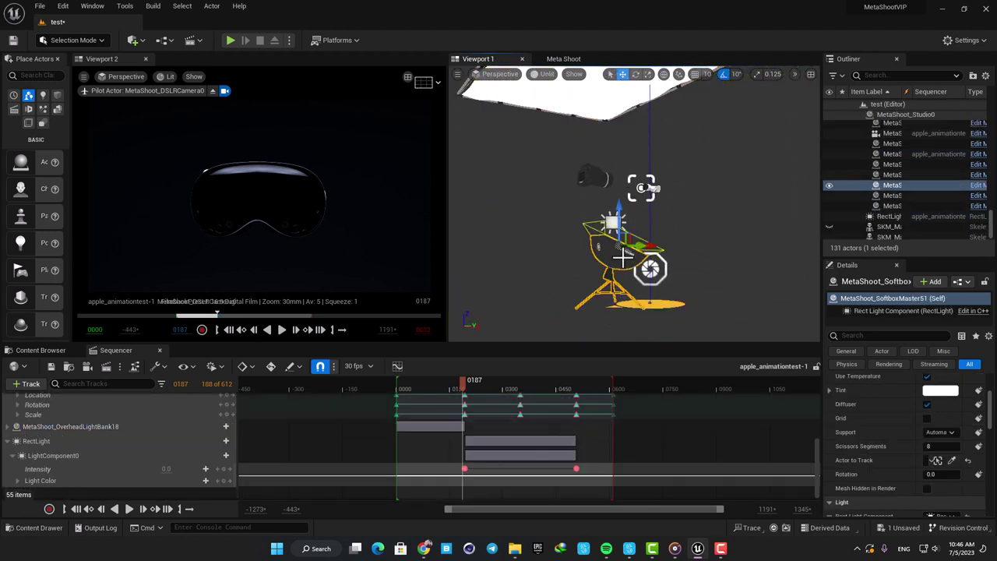
pyautogui.moveTo(627, 238)
pyautogui.mouseDown(button='right')
pyautogui.moveTo(615, 244)
pyautogui.moveTo(627, 233)
pyautogui.mouseUp(button='right')
# - Scrub the sequence forward from frame 187 and examine the camera transform, overhead light bank and rect light tracks
pyautogui.scroll(2, 491, 403)
pyautogui.scroll(-2, 498, 421)
pyautogui.moveTo(460, 383); pyautogui.dragTo(497, 409)
pyautogui.scroll(1, 530, 404)
pyautogui.scroll(-1, 534, 437)
pyautogui.scroll(5, 536, 435)
pyautogui.scroll(-2, 536, 435)
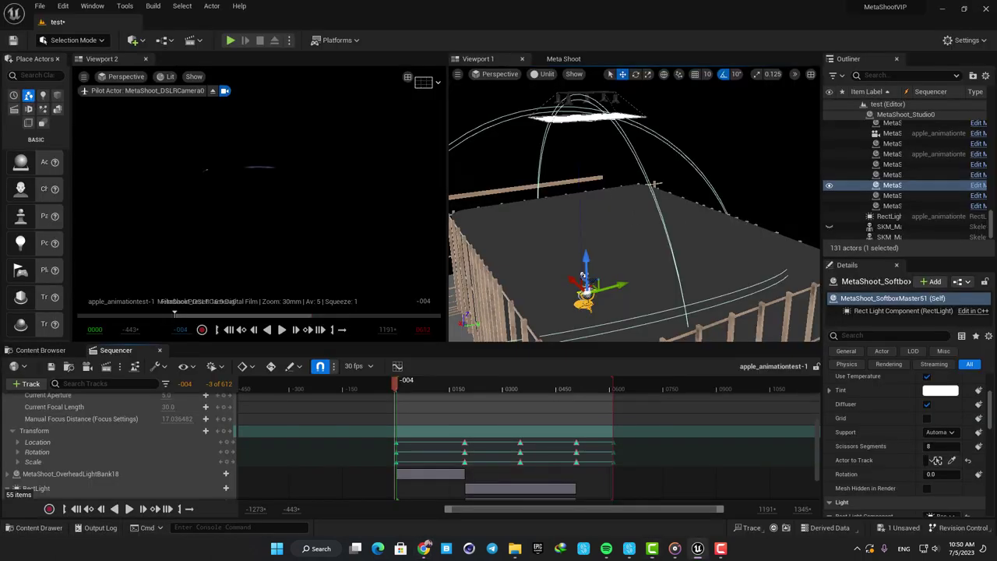
# - Select the overhead light bank above the studio and view it from several angles
pyautogui.moveTo(582, 277); pyautogui.dragTo(632, 277, button='right')
pyautogui.click(599, 173)
pyautogui.moveTo(612, 214); pyautogui.dragTo(607, 193, button='right')
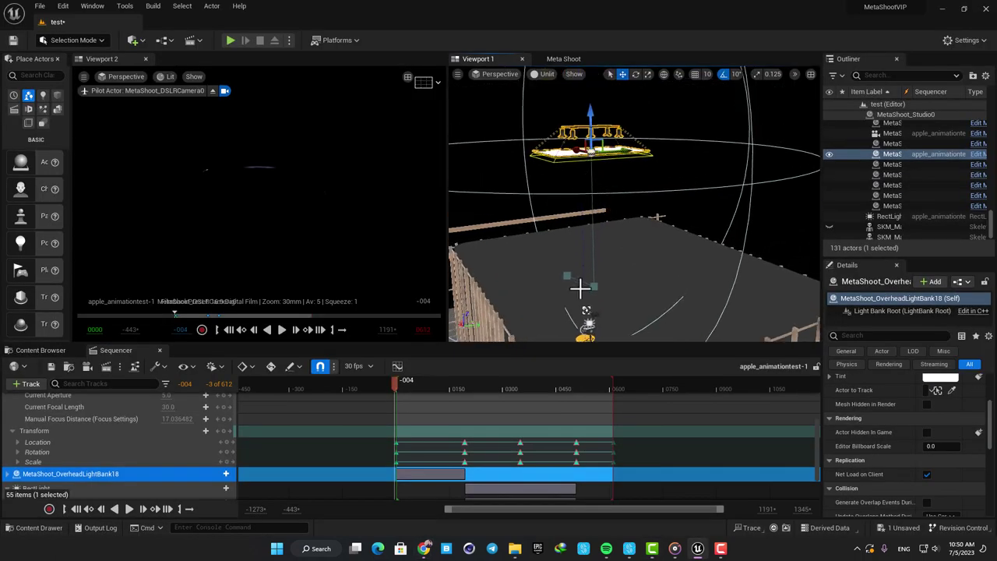
pyautogui.moveTo(596, 275); pyautogui.dragTo(582, 293, button='right')
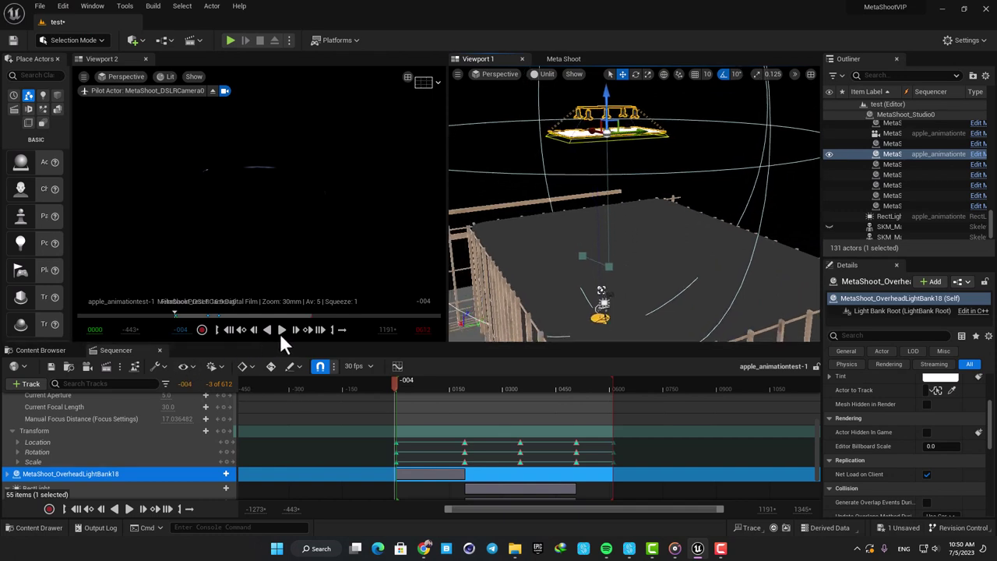
# - Play the animation from the start through the DSLR camera and check the keyframes of the camera and light tracks
pyautogui.click(281, 330)
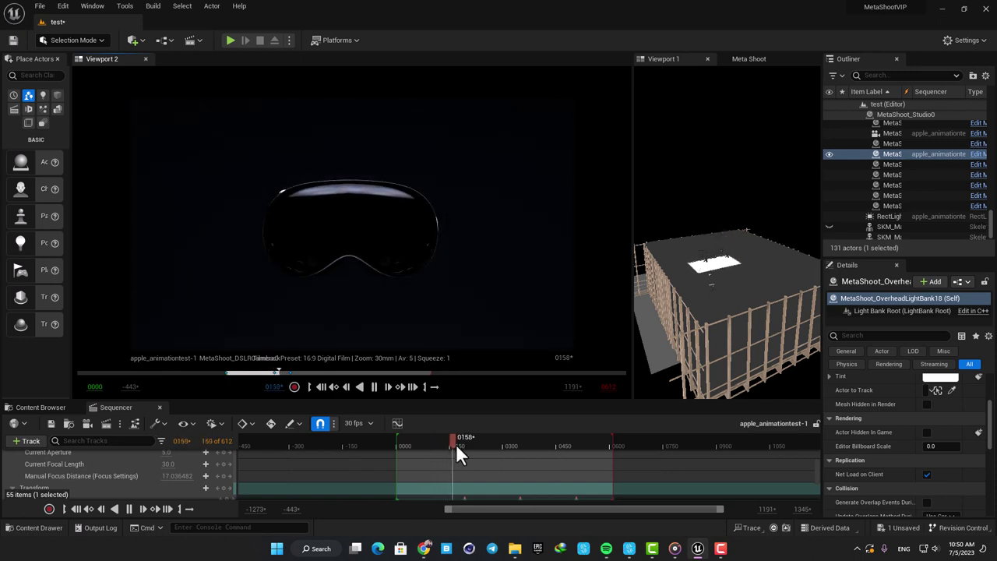
pyautogui.press('space')
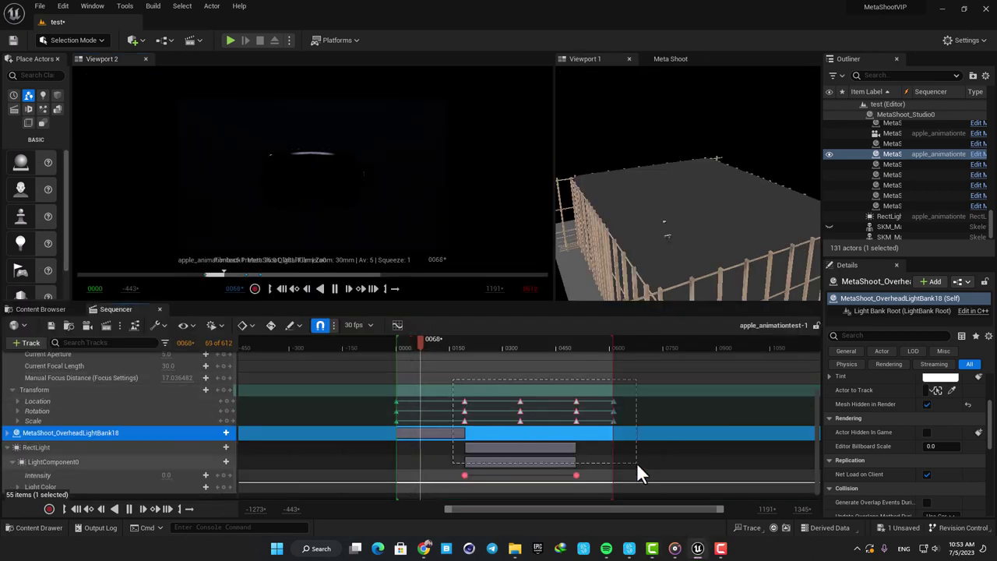
pyautogui.click(486, 397)
pyautogui.click(561, 366)
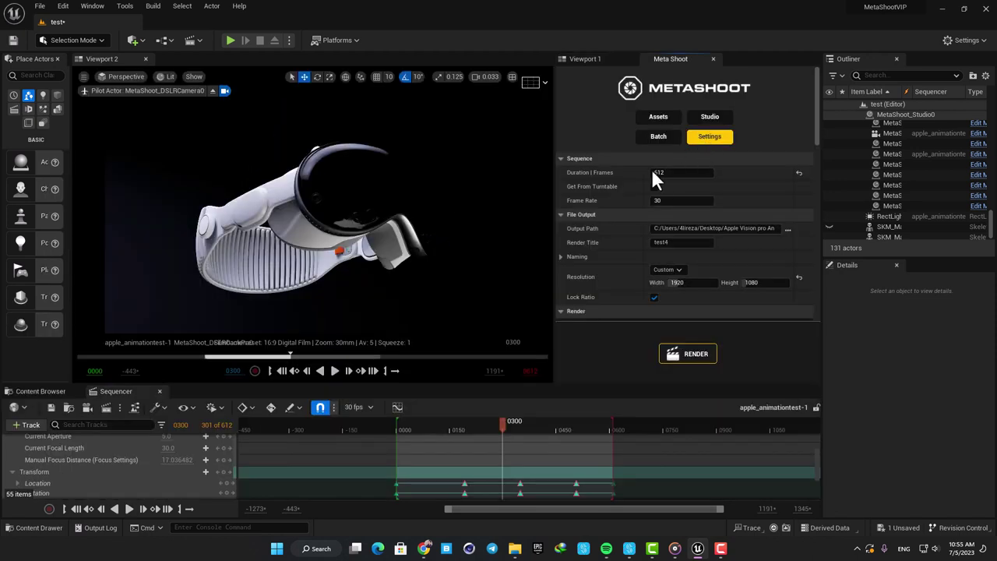
# - Review the MetaShoot render settings for duration, file output, resolution, quality, renderer, output format and other options
pyautogui.scroll(-3, 612, 191)
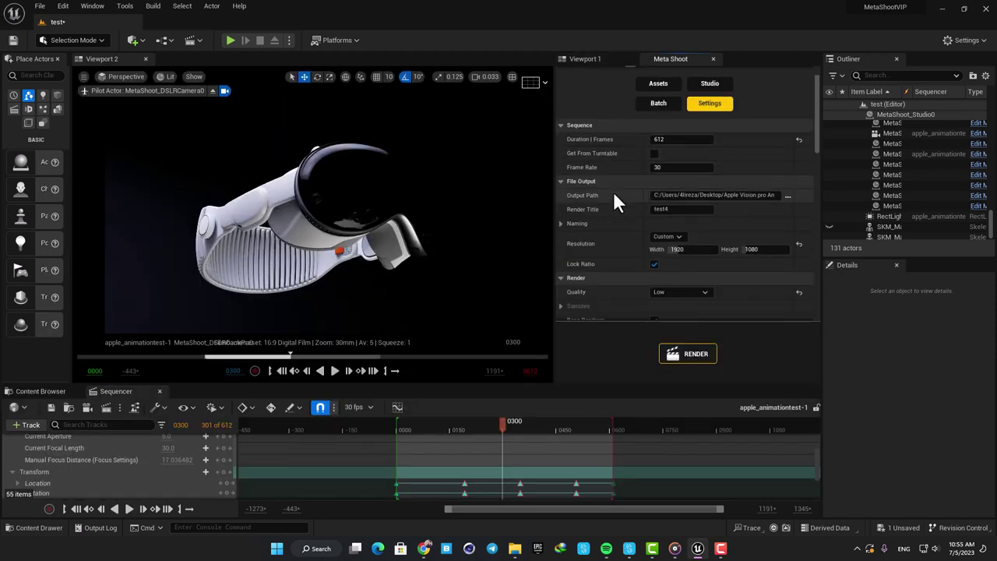
pyautogui.click(668, 225)
pyautogui.click(563, 240)
pyautogui.scroll(-1, 661, 253)
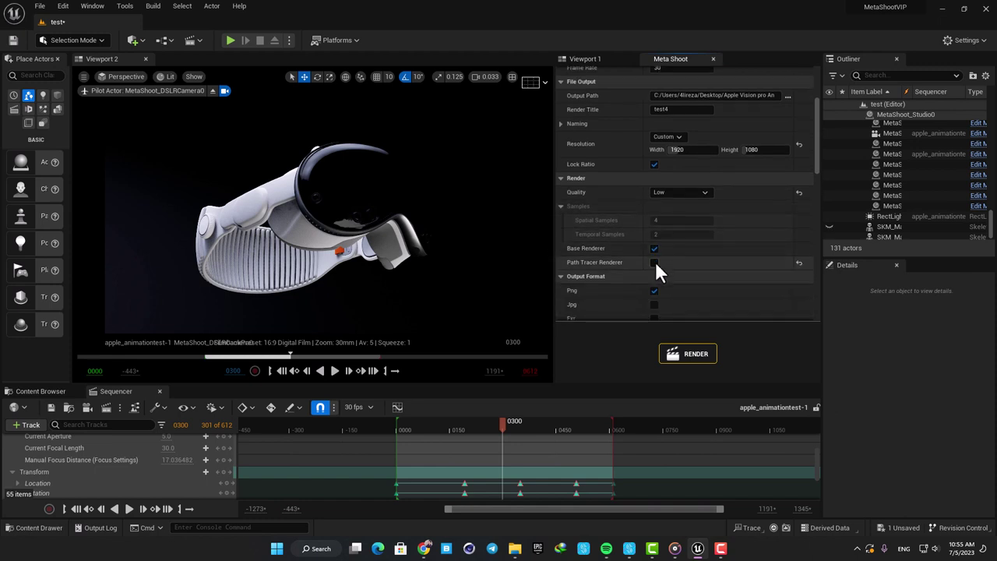
pyautogui.scroll(-1, 631, 230)
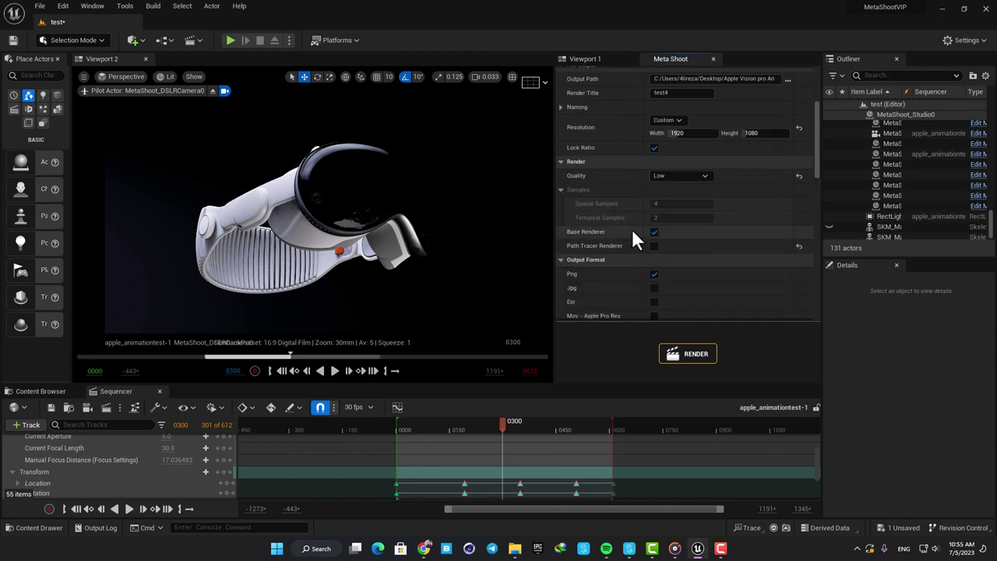
pyautogui.scroll(-1, 630, 214)
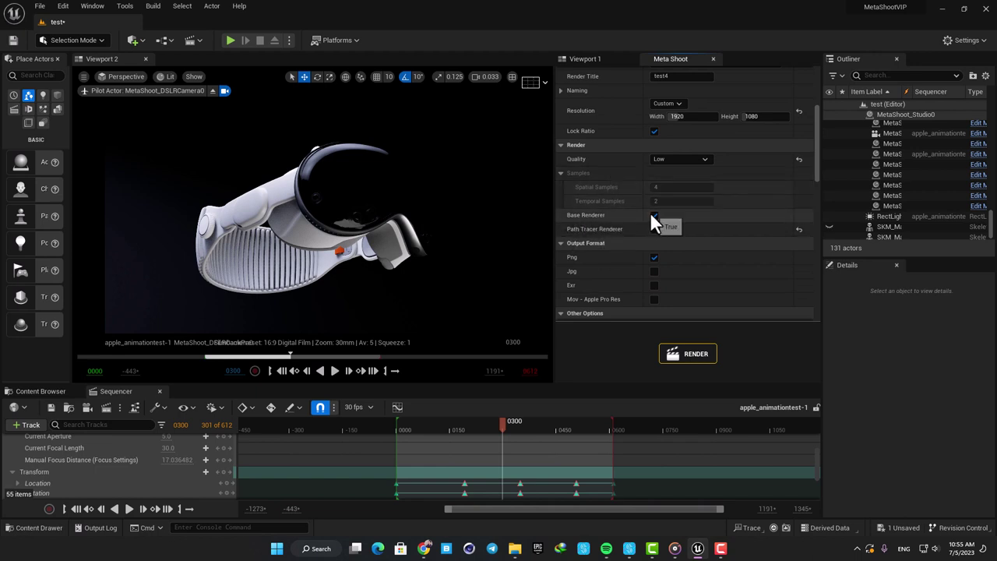
pyautogui.scroll(-3, 650, 222)
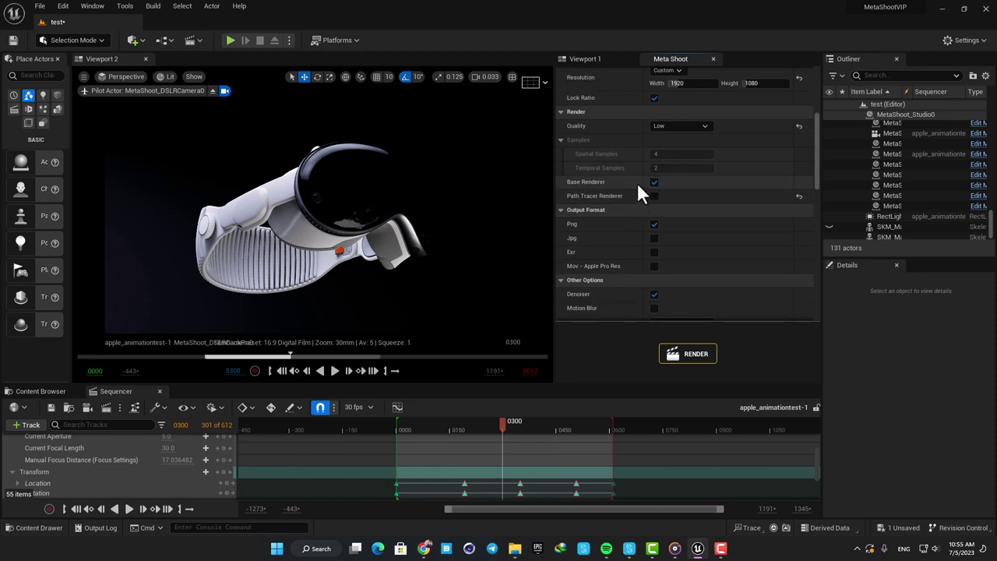
pyautogui.scroll(1, 631, 165)
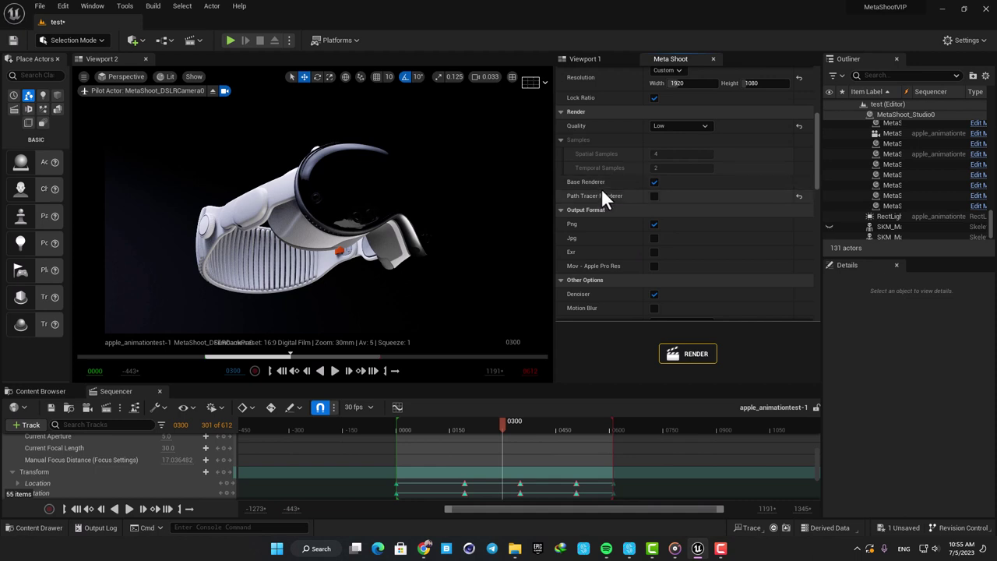
pyautogui.scroll(1, 599, 187)
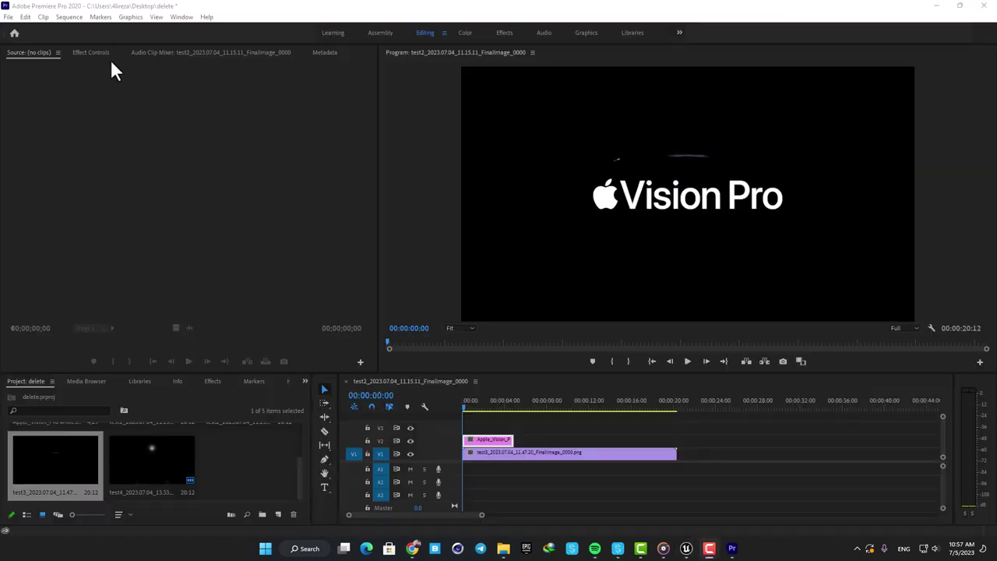
# - In Adobe Premiere Pro, move the Vision Pro logo clip above the headset by setting its vertical position to 170
pyautogui.click(90, 53)
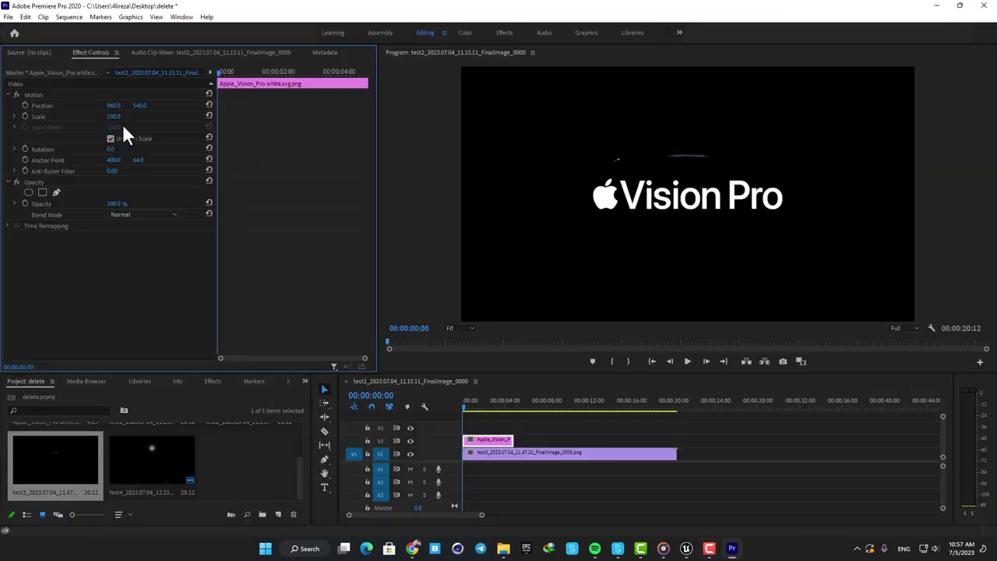
pyautogui.moveTo(139, 109); pyautogui.dragTo(16, 109)
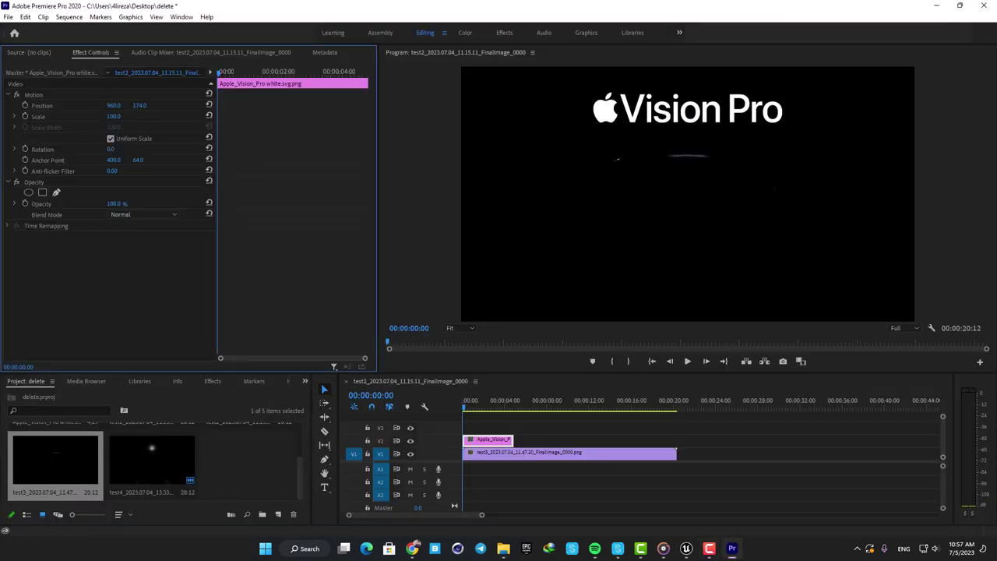
# - Play the edit from the start and scrub through the opening seconds to check the logo over the headset footage
pyautogui.click(463, 406)
pyautogui.press('space')
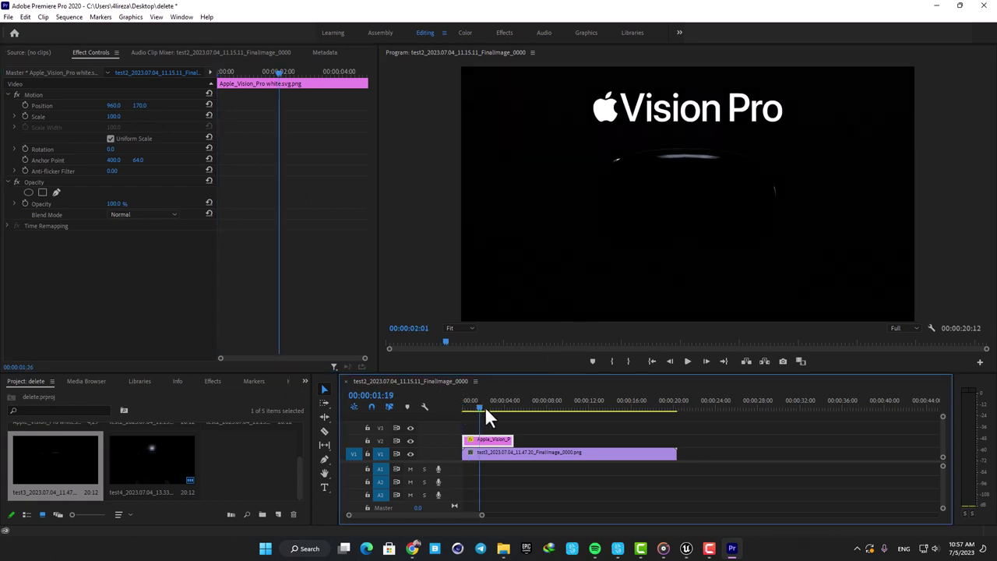
pyautogui.moveTo(486, 409); pyautogui.dragTo(501, 410)
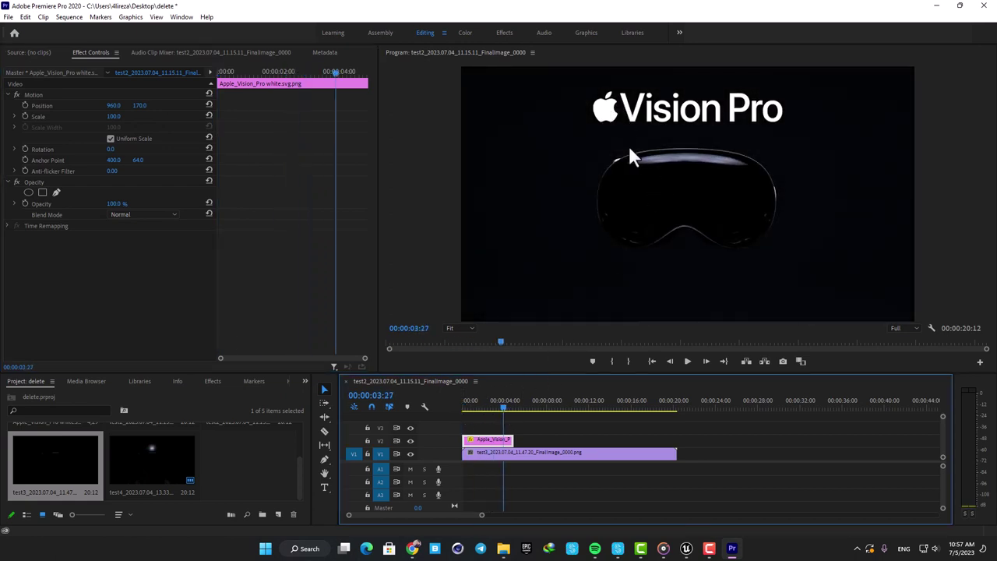
pyautogui.moveTo(506, 408); pyautogui.dragTo(540, 411)
pyautogui.click(485, 415)
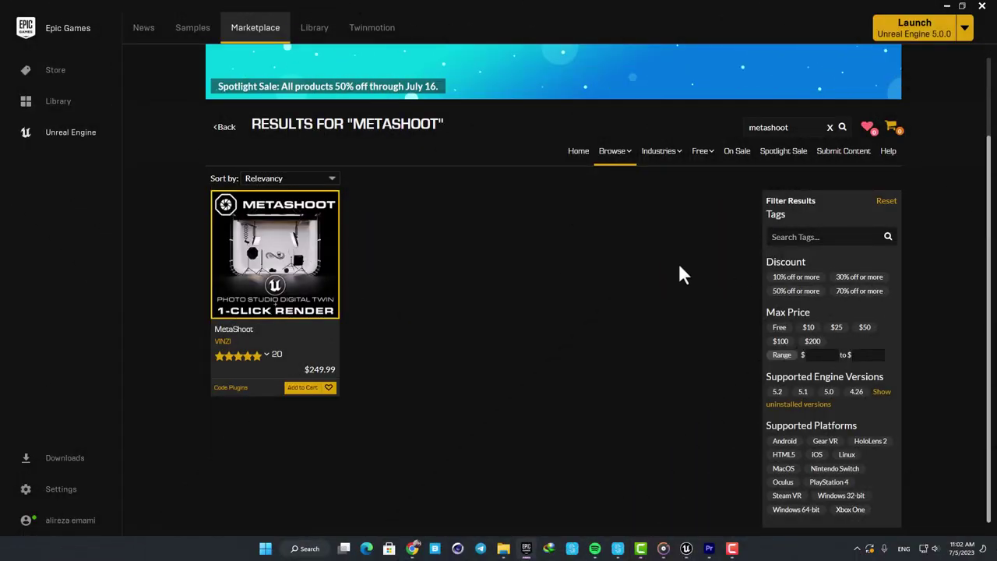
# - In the Epic Games Launcher, open the MetaShoot product page from the Marketplace results and examine its price, supported versions and description
pyautogui.click(802, 127)
pyautogui.click(306, 254)
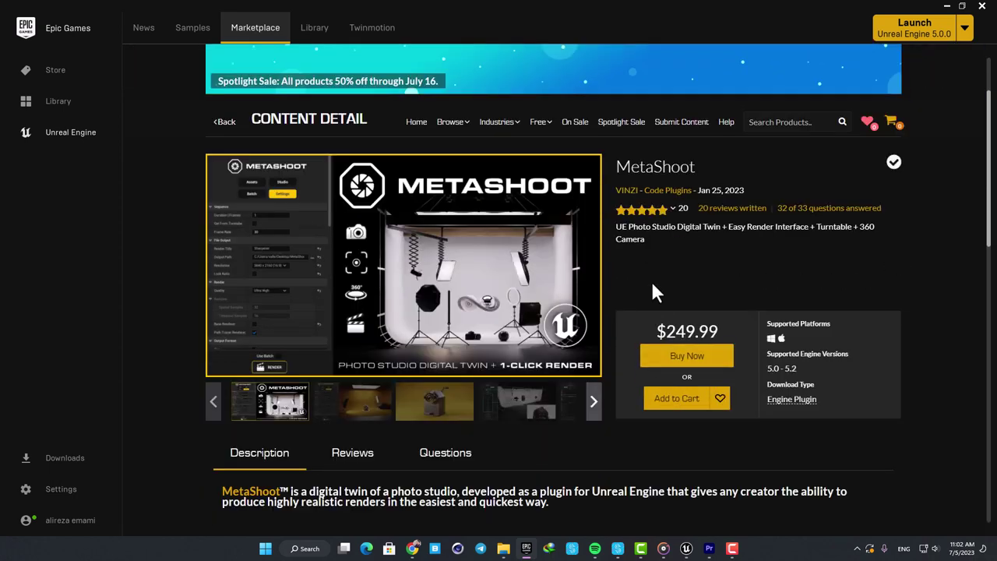
pyautogui.scroll(-2, 651, 282)
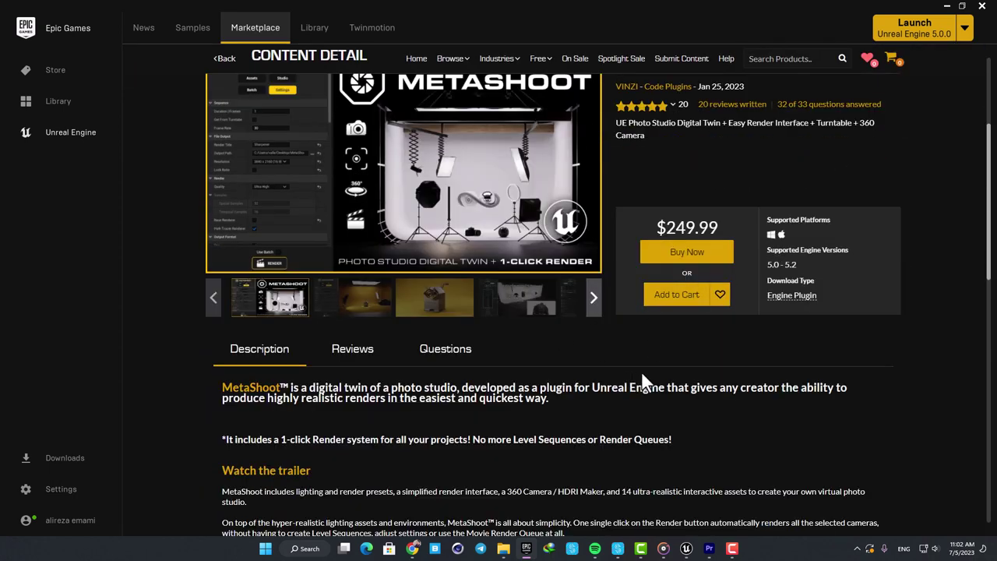
pyautogui.scroll(-1, 661, 375)
pyautogui.scroll(3, 668, 376)
pyautogui.scroll(-1, 628, 429)
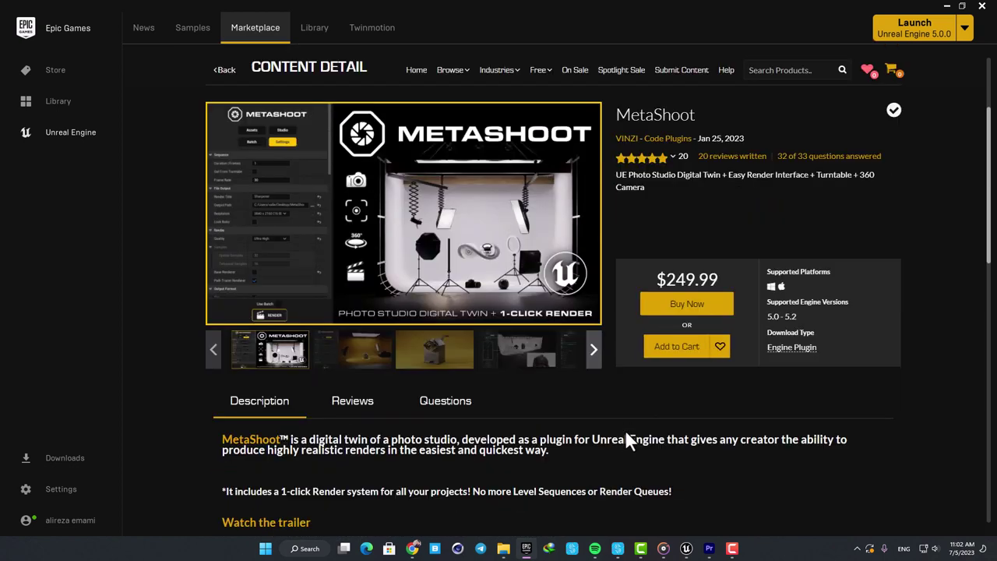